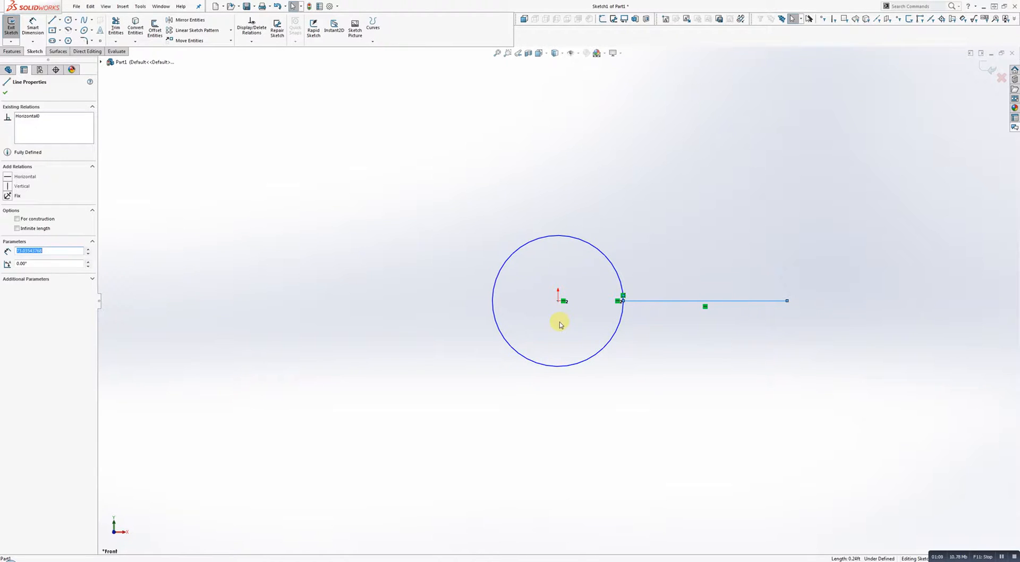
- Delete the horizontal line attached to the circle in the sketch
left_click(723, 339)
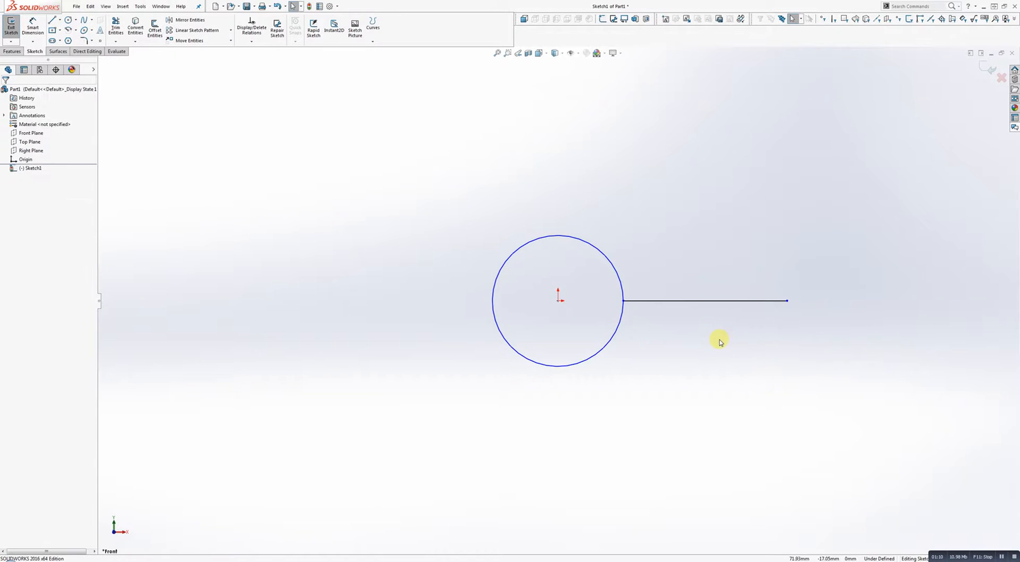
left_click(713, 301)
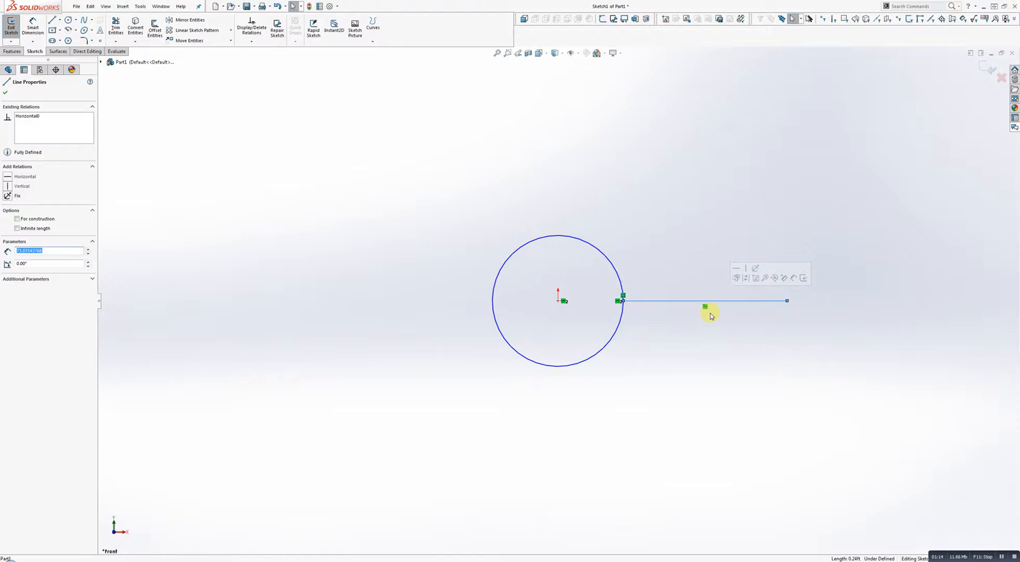
key("Delete")
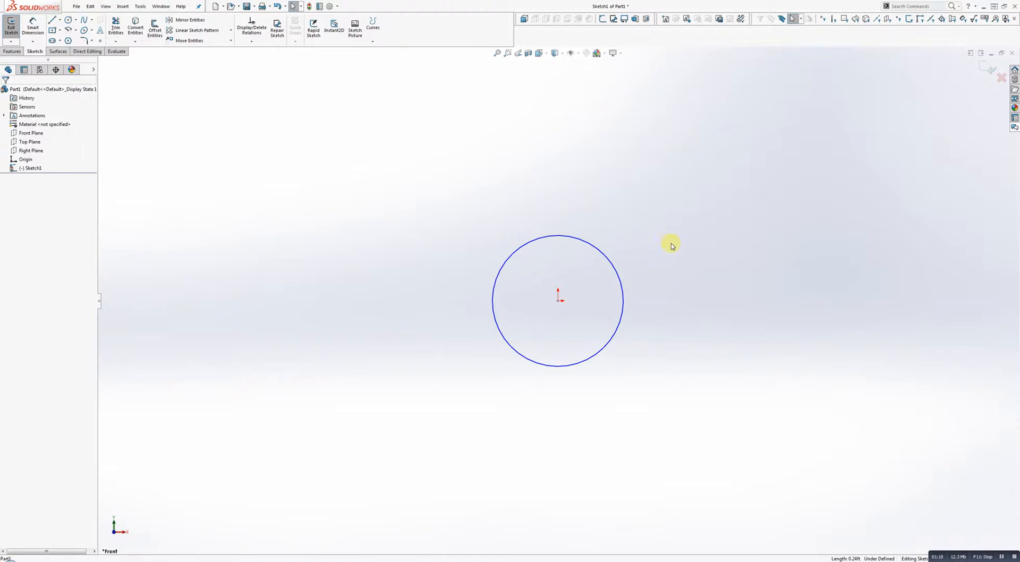
left_click(12, 52)
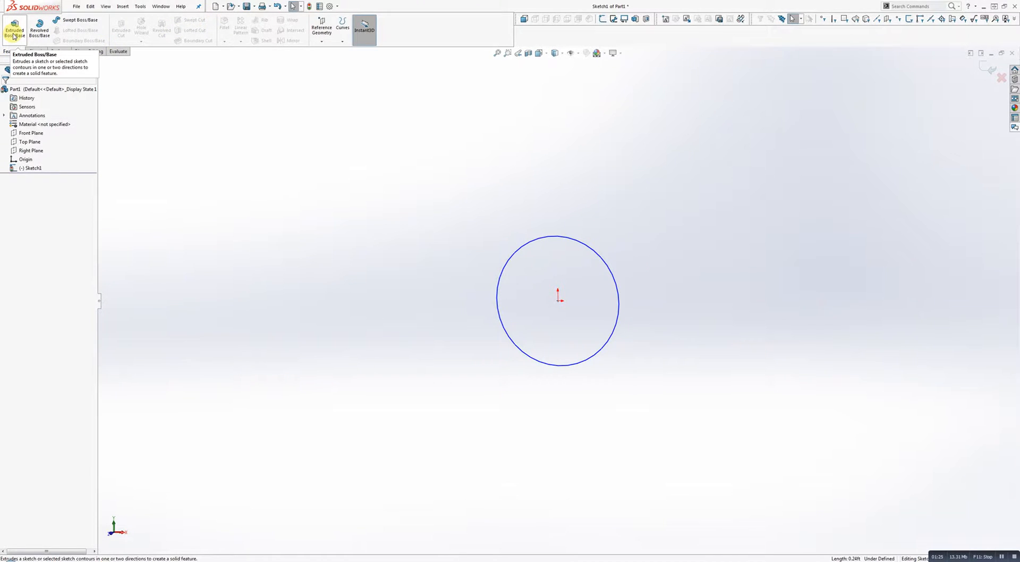
left_click(13, 35)
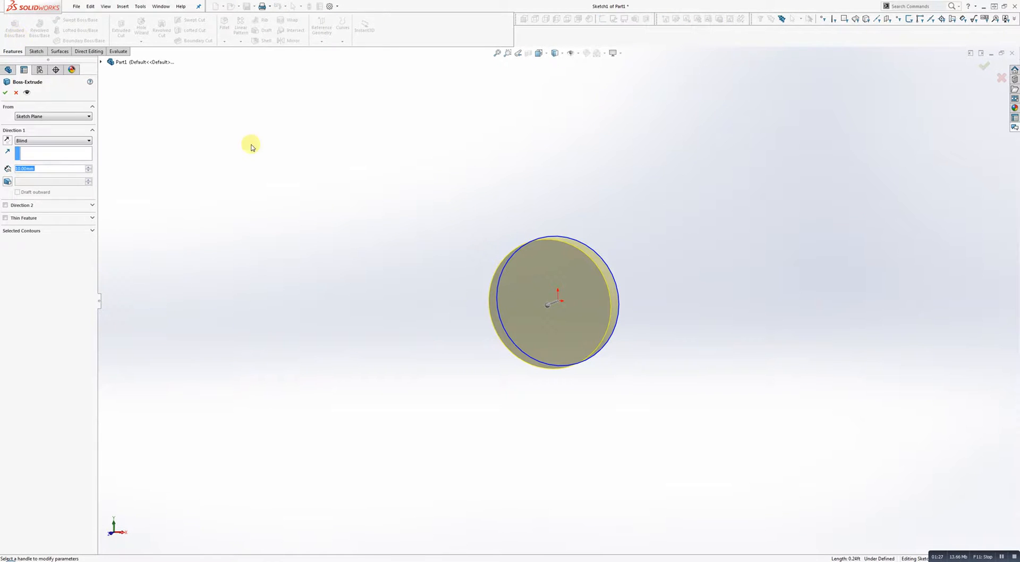
middle_click_drag(666, 289, 655, 249)
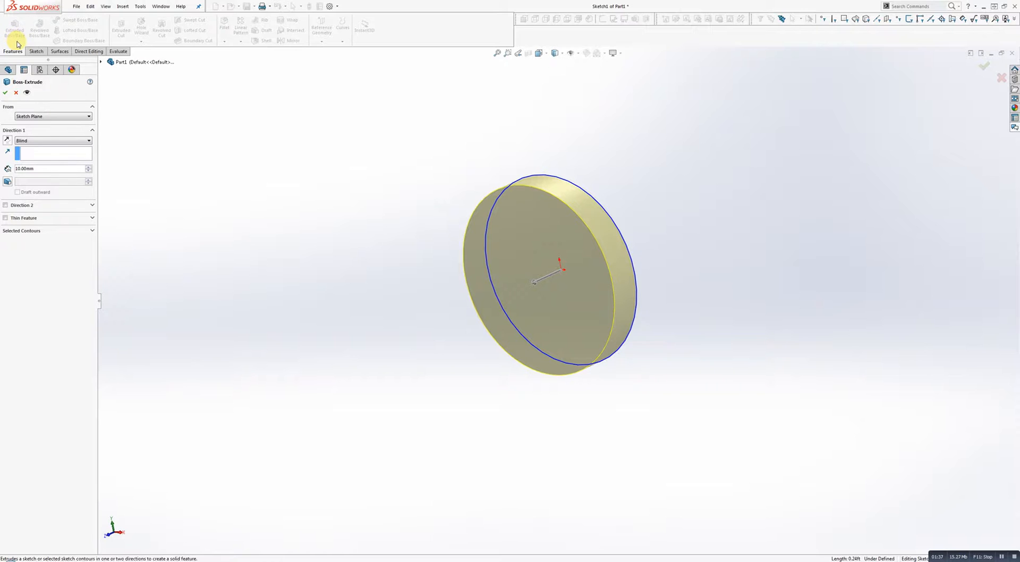
left_click_drag(531, 284, 468, 309)
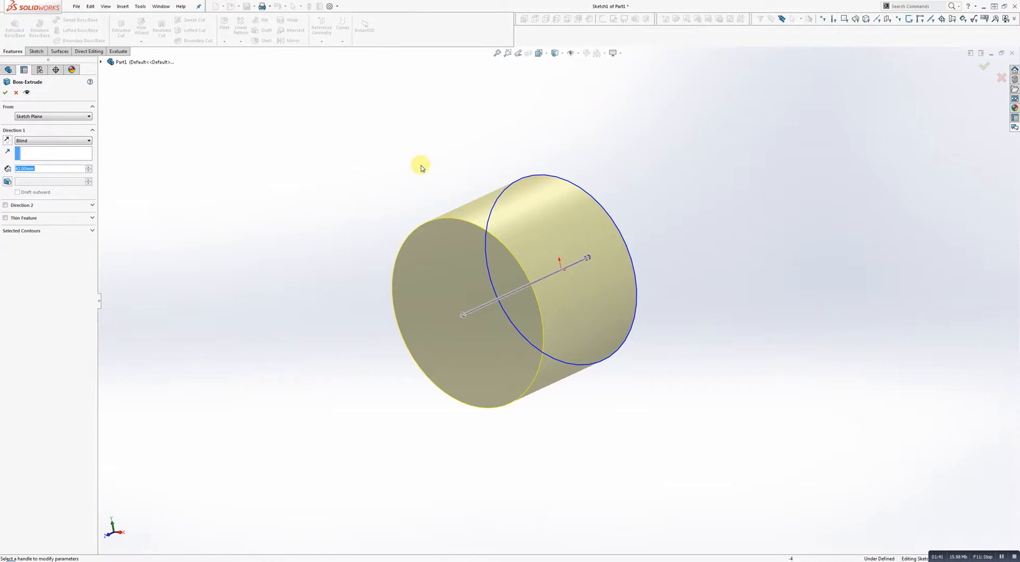
left_click_drag(463, 318, 413, 338)
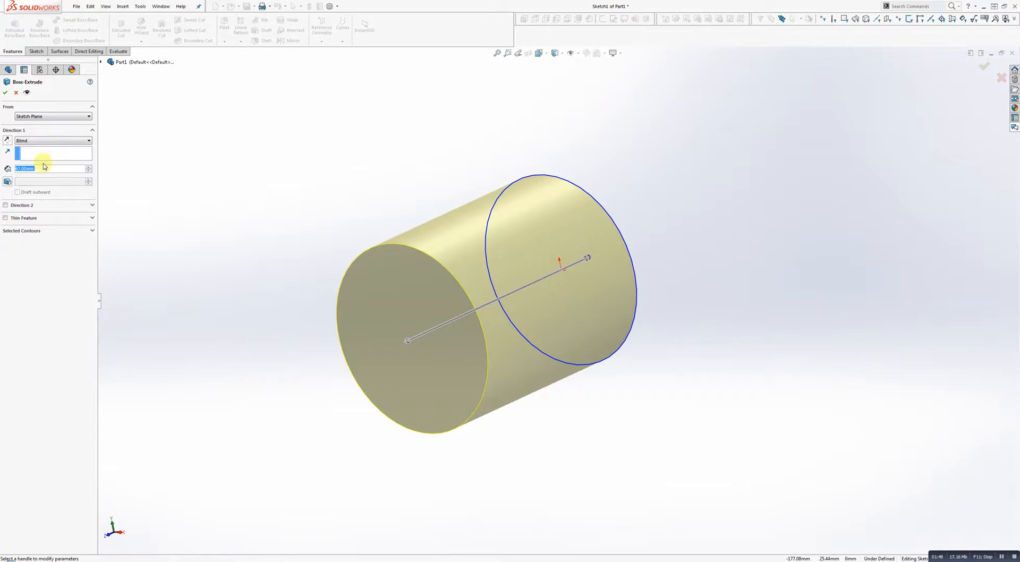
mouse_move(41, 169)
left_mouse_down()
mouse_move(7, 169)
mouse_move(39, 168)
left_mouse_up()
type("200")
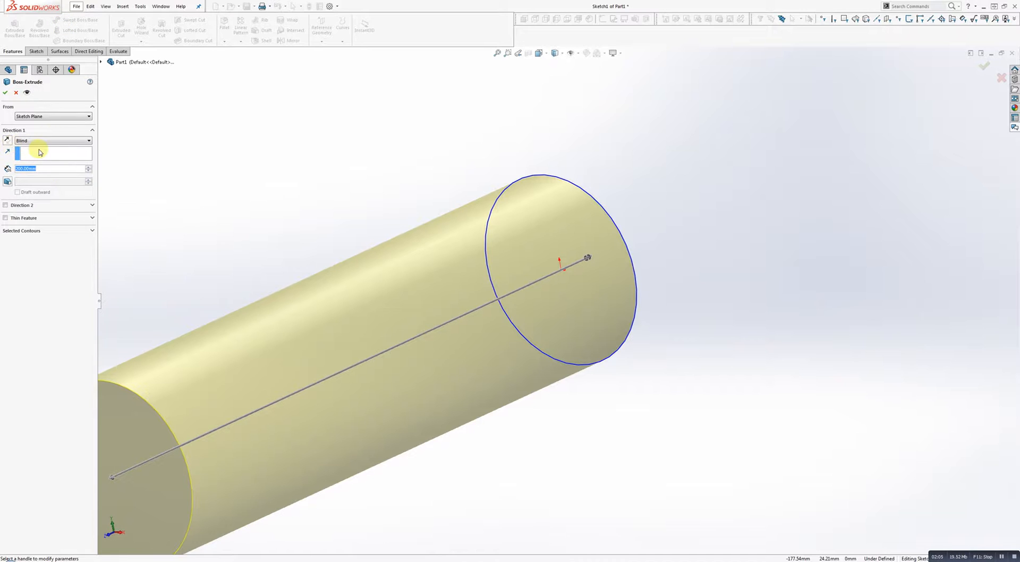
type("1")
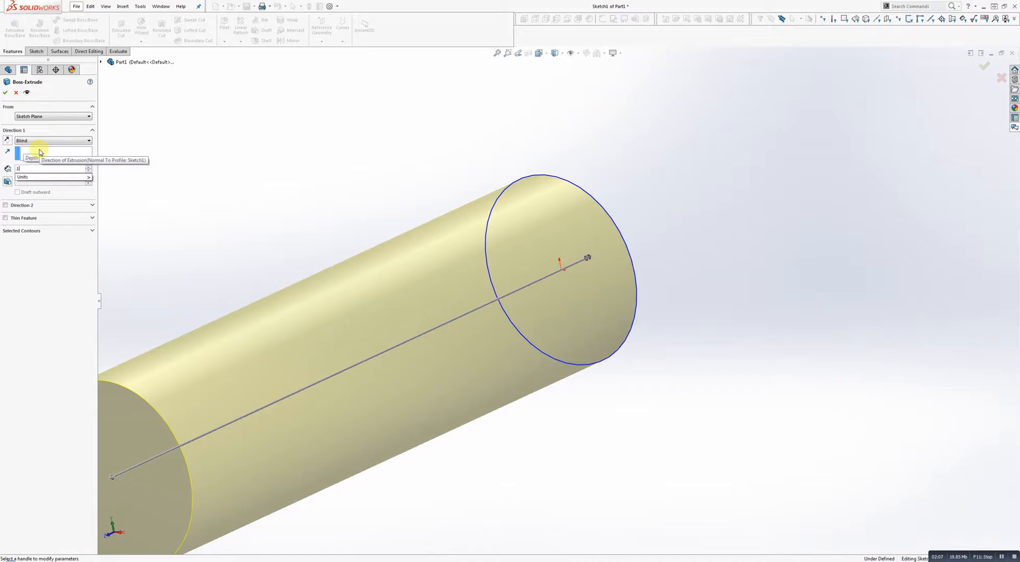
type("25")
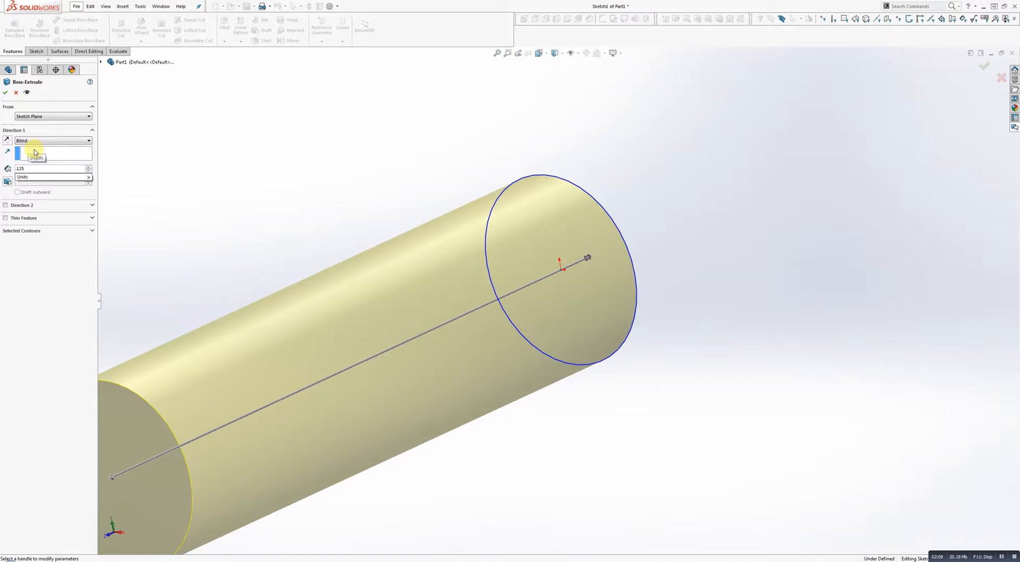
key("Return")
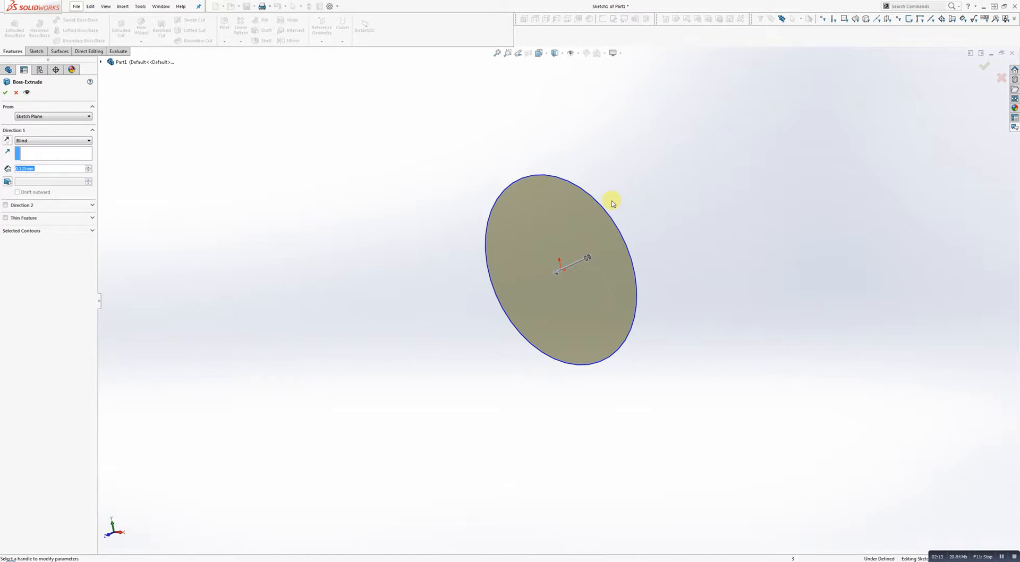
scroll(658, 179, "up", 2)
scroll(615, 246, "up", 1)
scroll(649, 267, "down", 1)
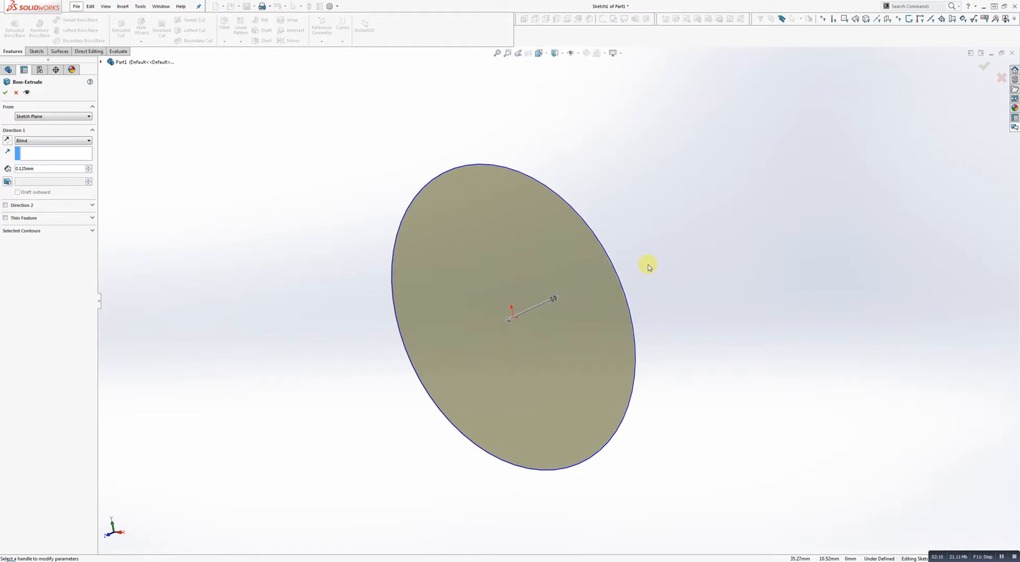
scroll(674, 234, "up", 3)
scroll(671, 275, "up", 3)
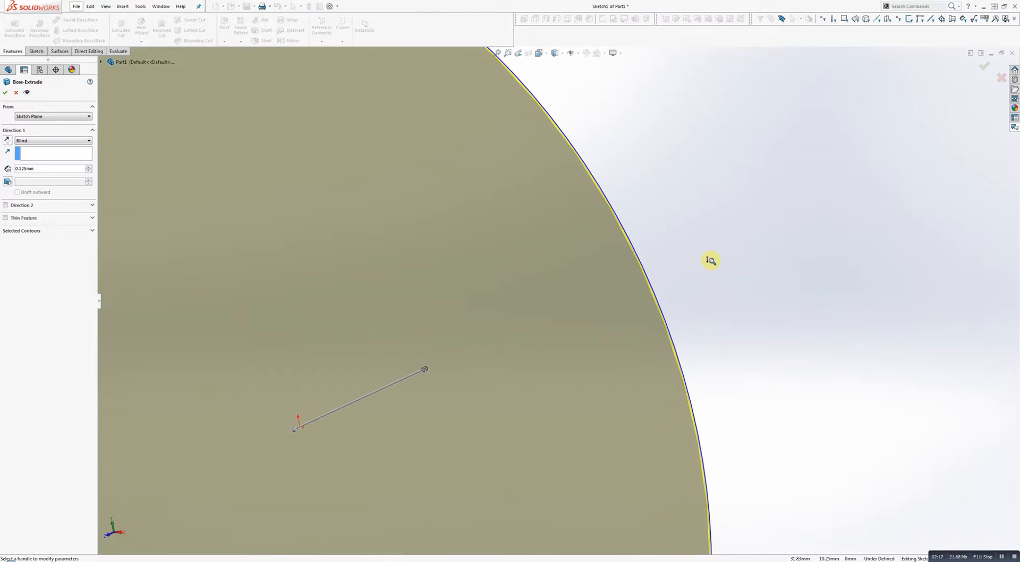
scroll(699, 264, "up", 3)
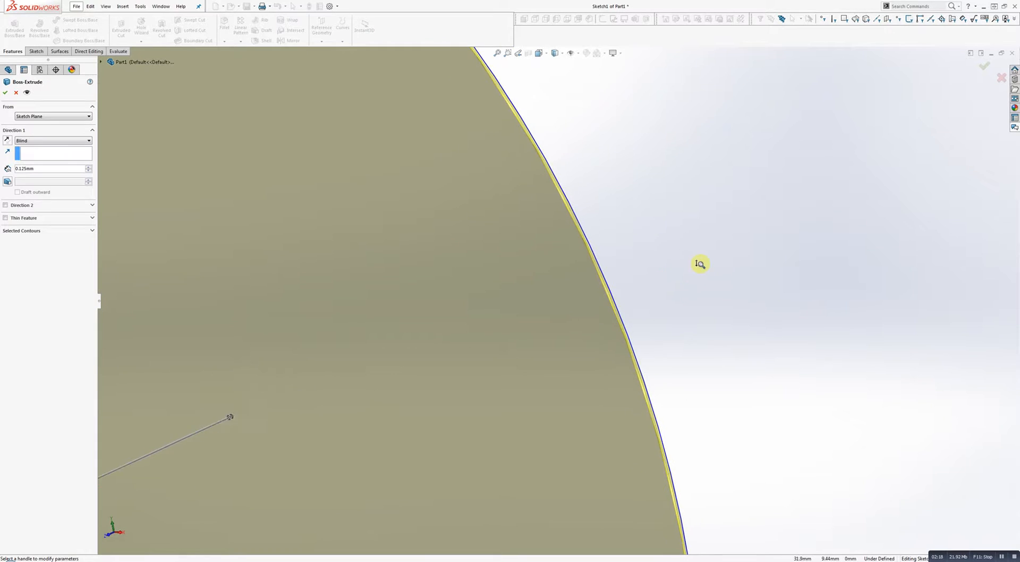
scroll(733, 218, "down", 5)
scroll(740, 217, "up", 2)
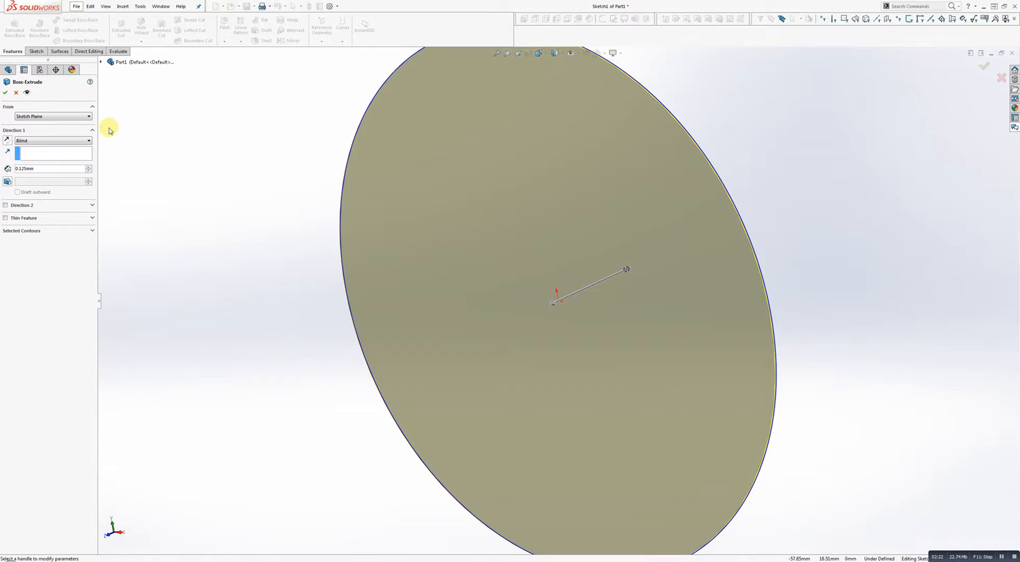
left_click(14, 95)
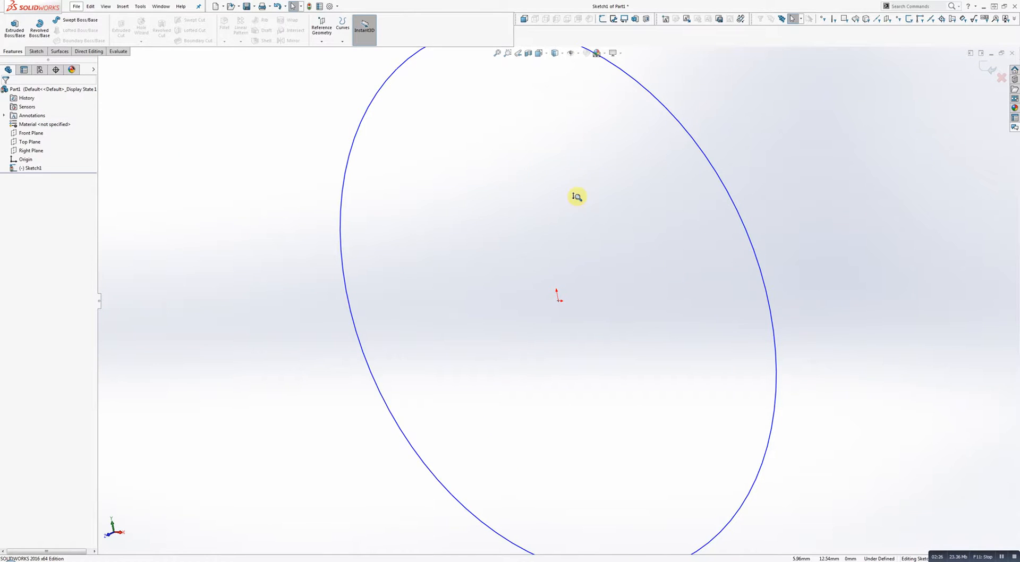
- Exit the circle sketch, keeping it as a finished sketch
scroll(561, 219, "down", 3)
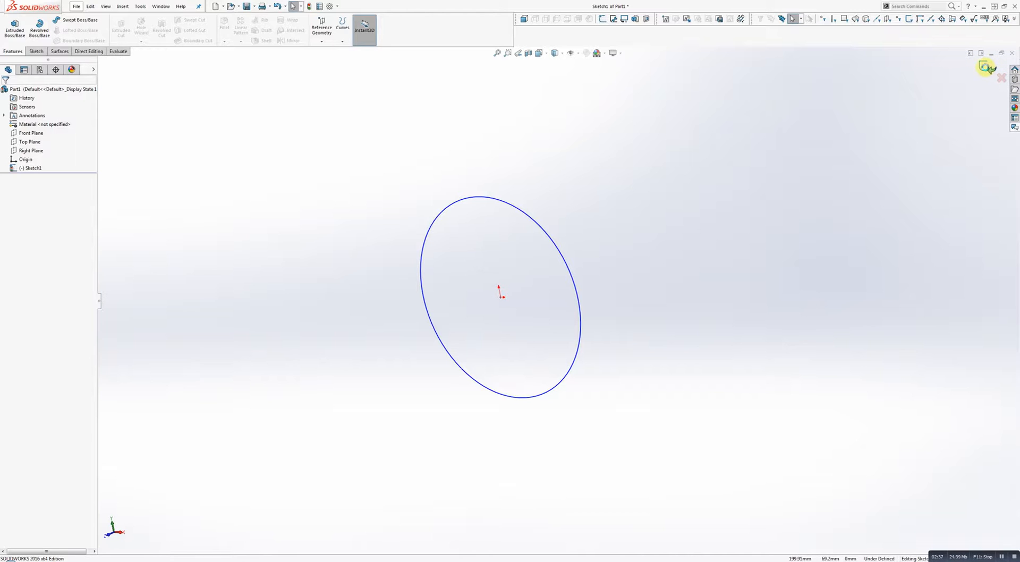
left_click(986, 68)
left_click(837, 229)
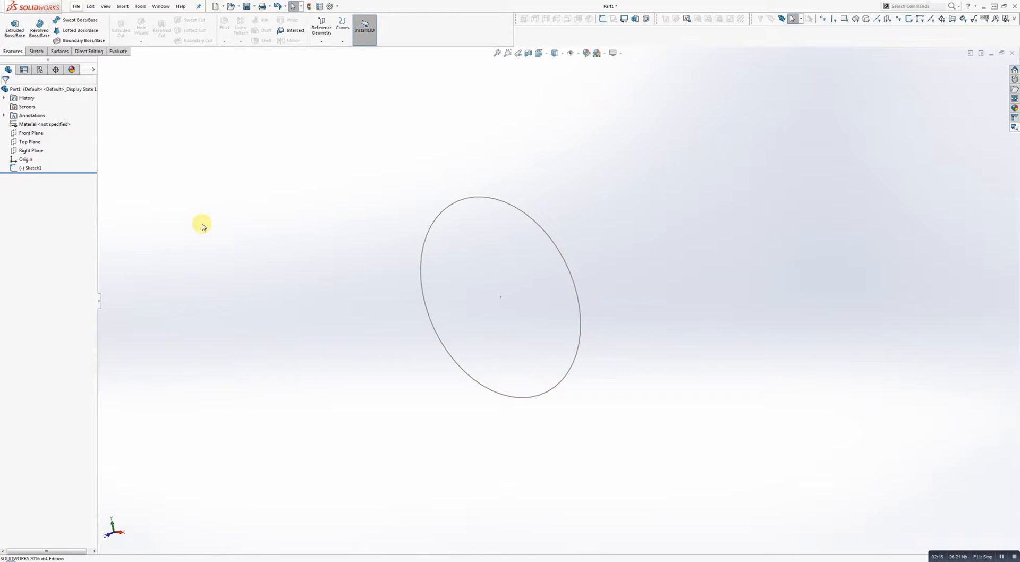
- Extrude the existing circle sketch as a blind boss from its sketch plane to a depth of about 51 mm
left_click(23, 38)
left_click(552, 249)
left_click(12, 34)
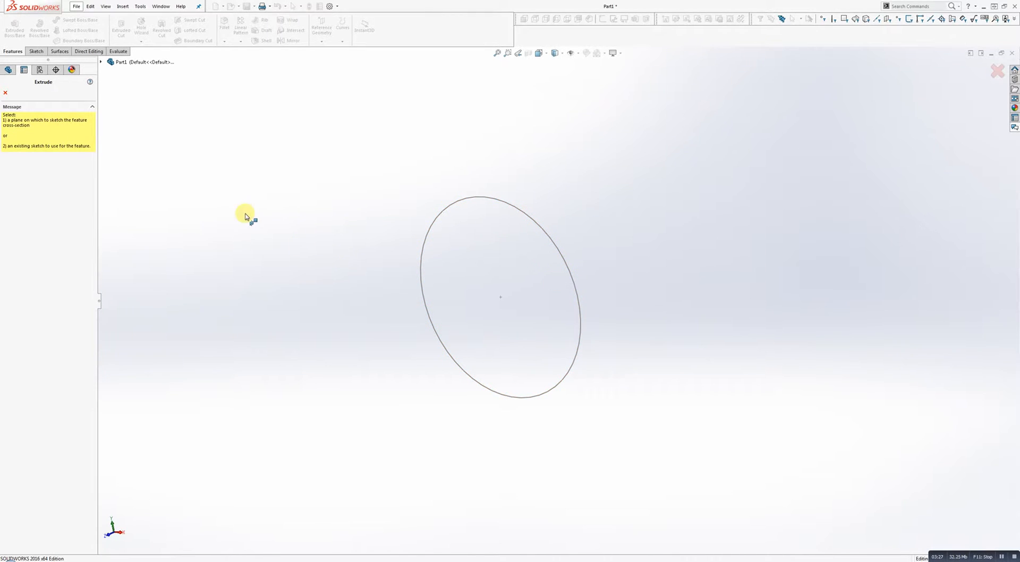
left_click(102, 62)
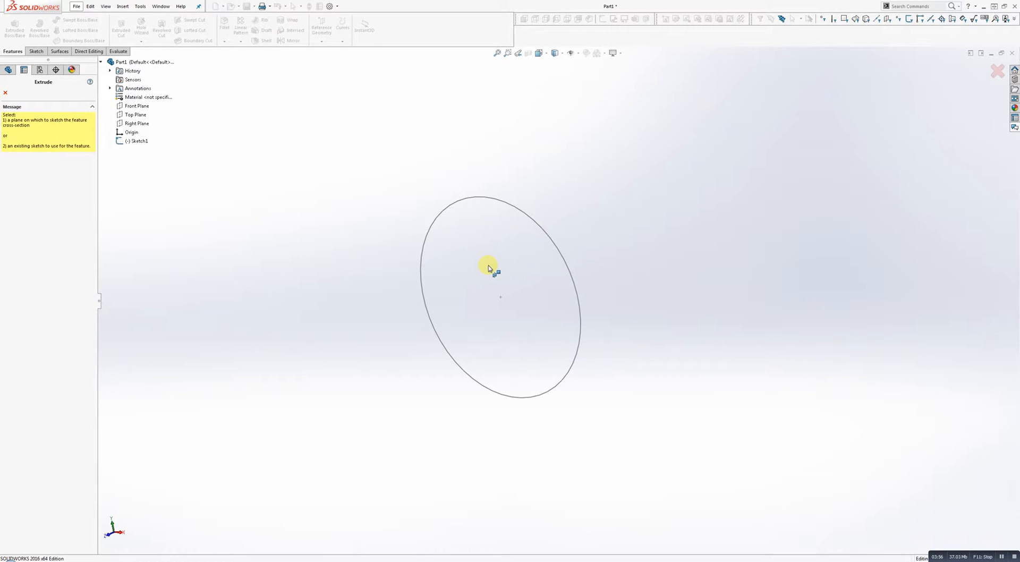
left_click(138, 141)
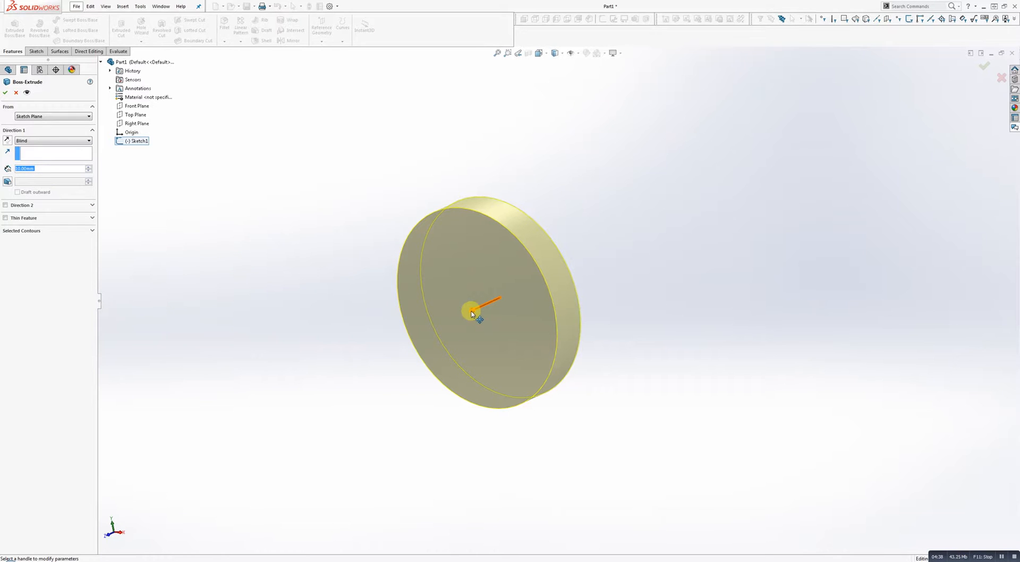
left_click_drag(471, 308, 371, 341)
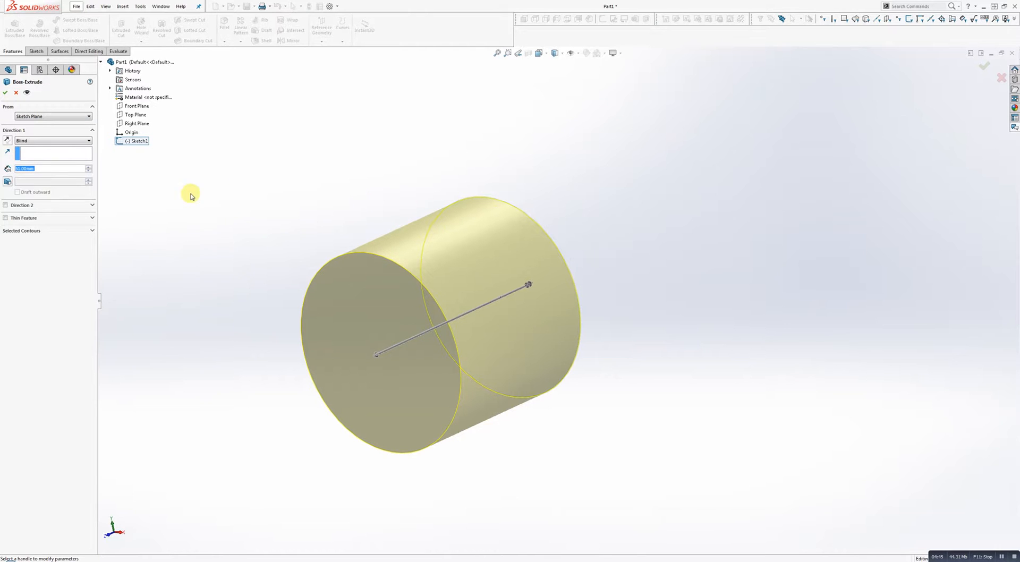
left_click(5, 93)
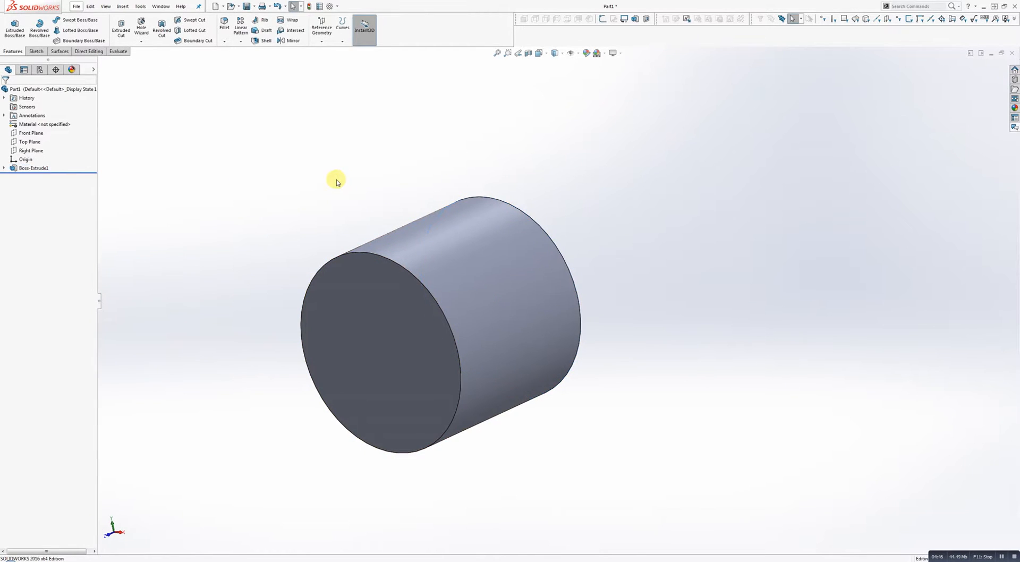
- Show the Front, Top and Right planes around the extruded cylinder
mouse_move(349, 216)
middle_mouse_down()
mouse_move(254, 244)
mouse_move(365, 205)
middle_mouse_up()
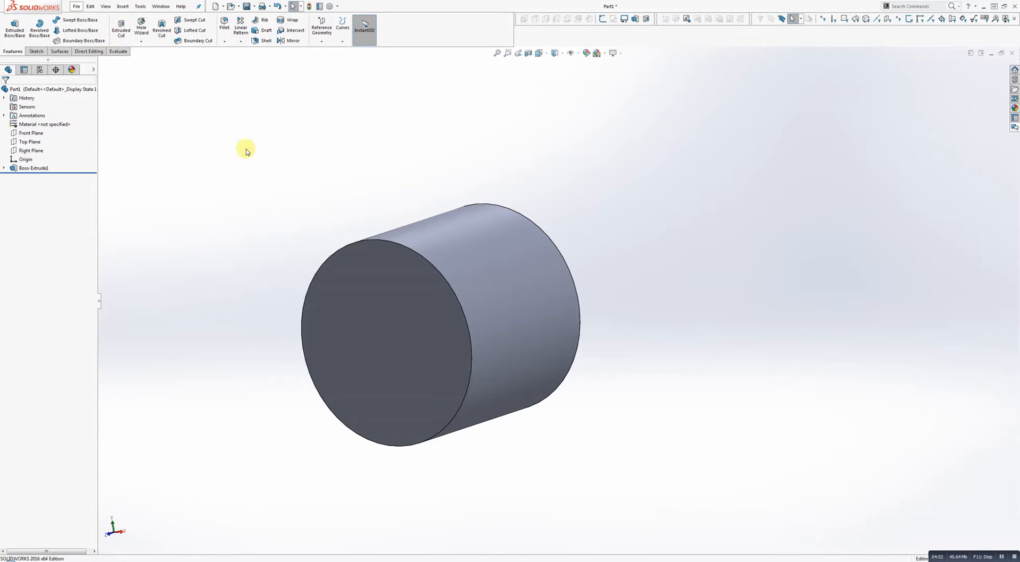
right_click(28, 137)
left_click(44, 126)
right_click(30, 142)
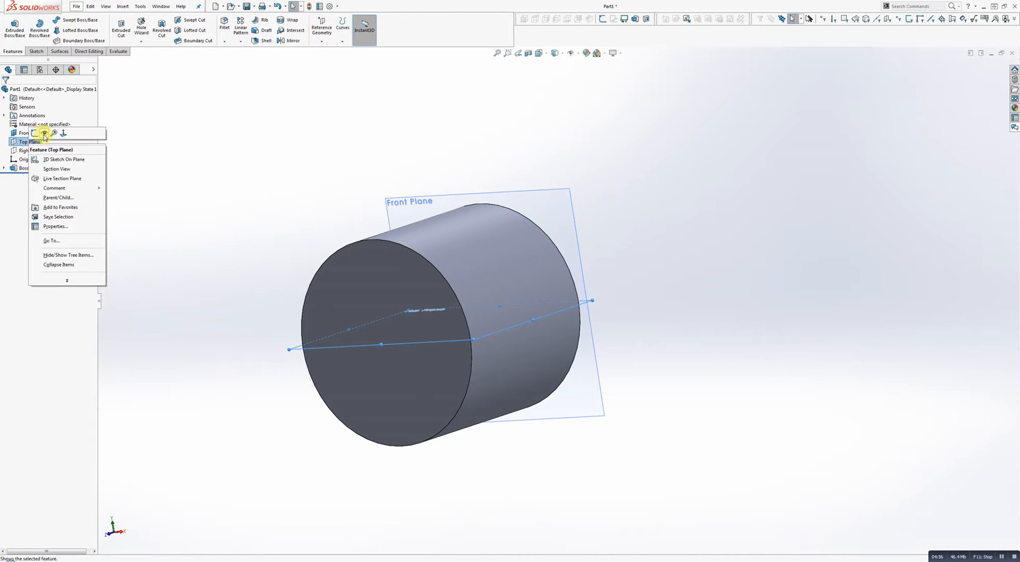
left_click(44, 133)
right_click(30, 151)
left_click(44, 142)
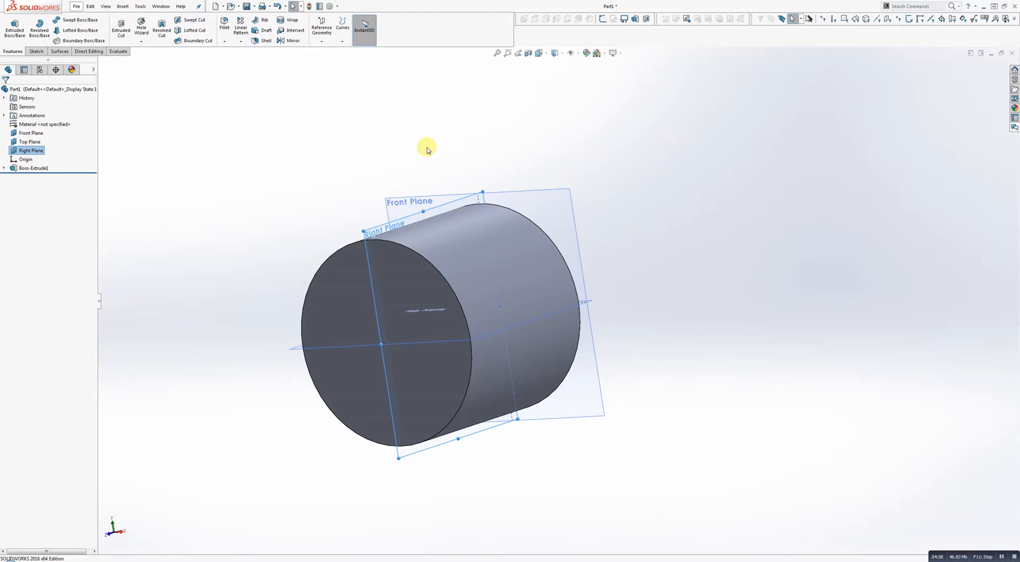
- Start a new sketch on the Right Plane and view it normal to the sketch plane
middle_click_drag(428, 150, 599, 243)
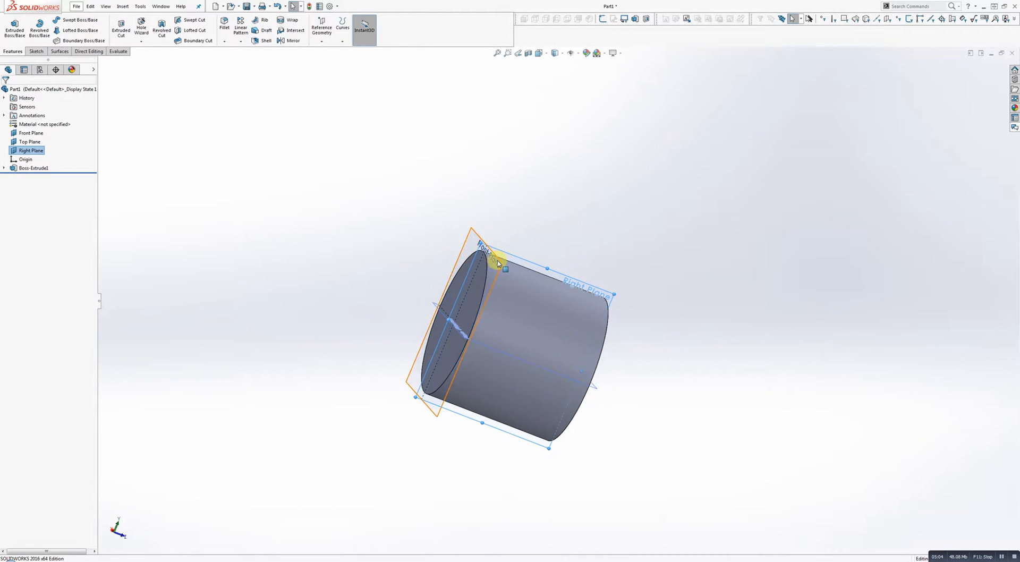
middle_click_drag(615, 259, 531, 232)
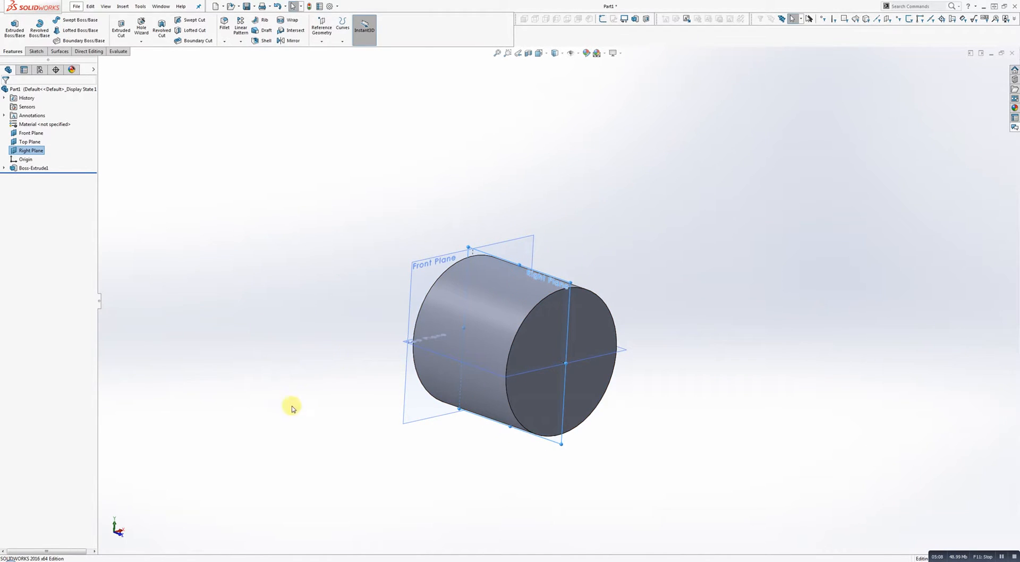
middle_click_drag(528, 264, 449, 380)
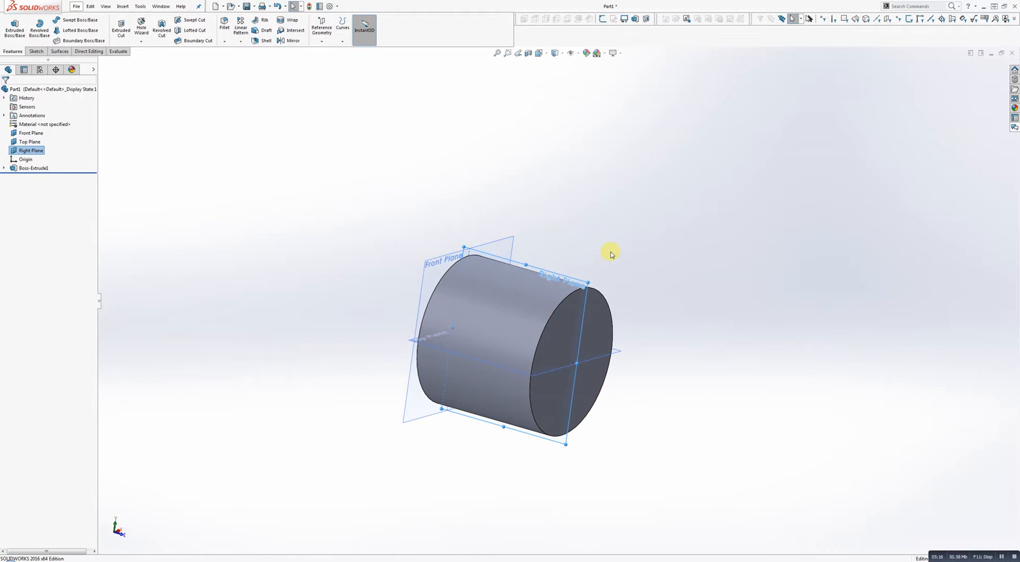
mouse_move(610, 248)
middle_mouse_down()
mouse_move(597, 266)
mouse_move(595, 246)
mouse_move(569, 257)
mouse_move(614, 233)
middle_mouse_up()
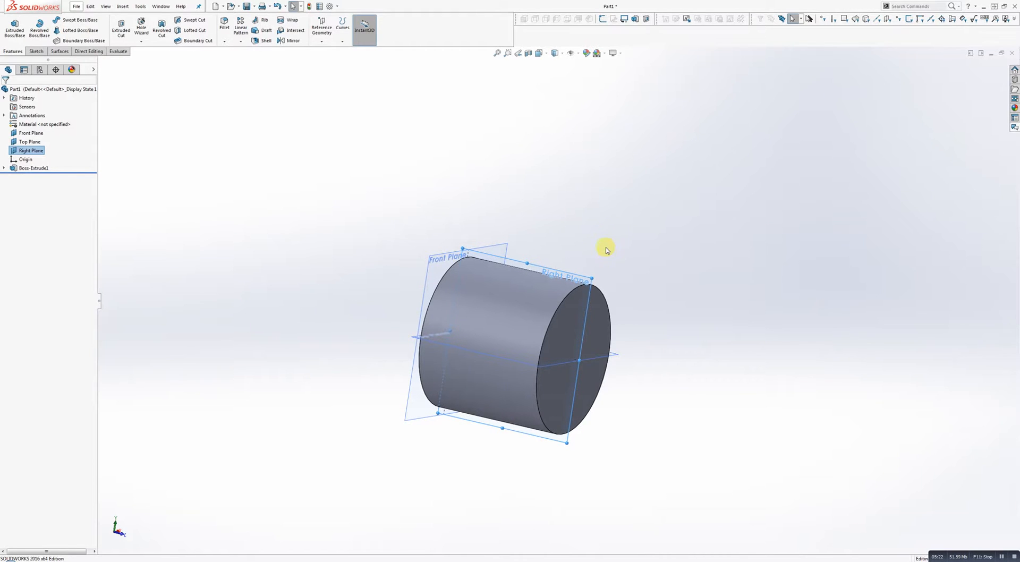
right_click(544, 271)
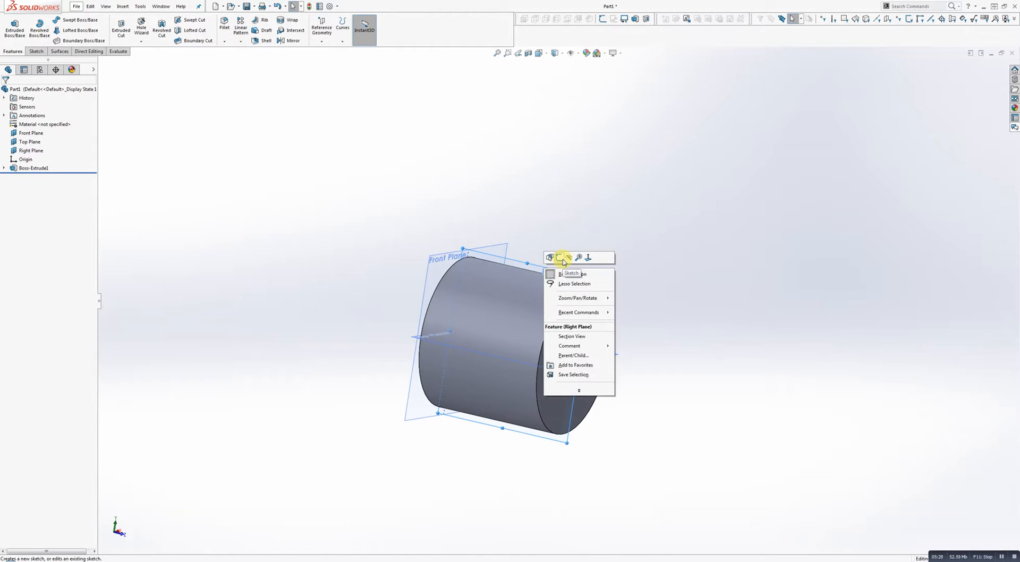
left_click(561, 258)
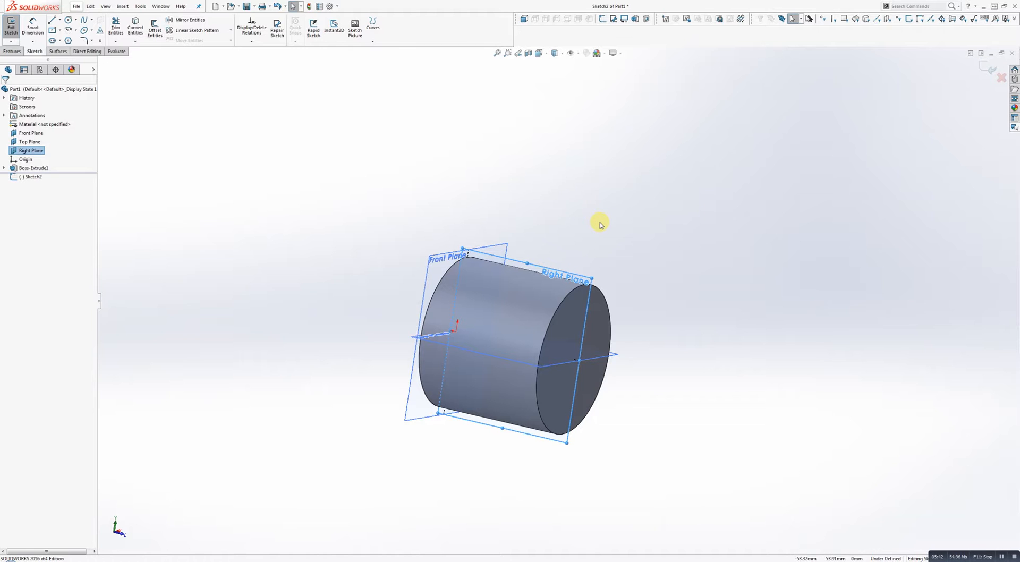
key("ctrl+8")
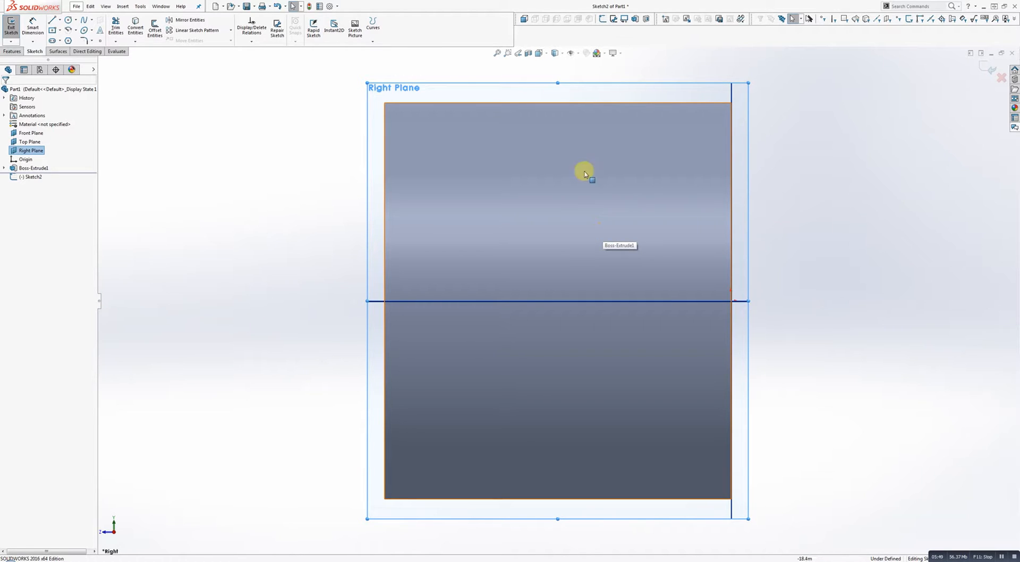
- Sketch a circle of about 18.5 mm radius centred on the cylinder's axis, roughly midway along its length
left_click(68, 22)
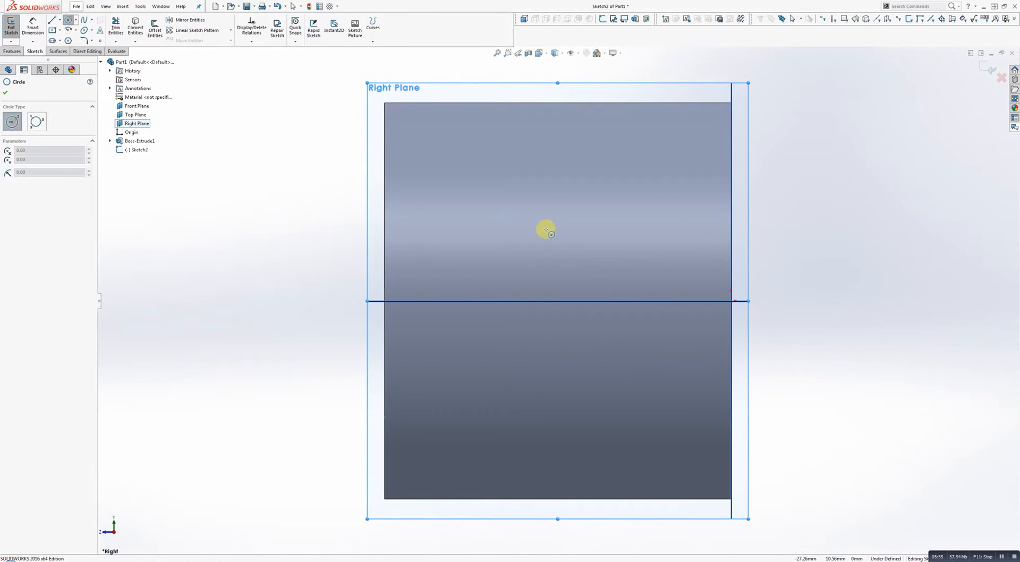
left_click(561, 302)
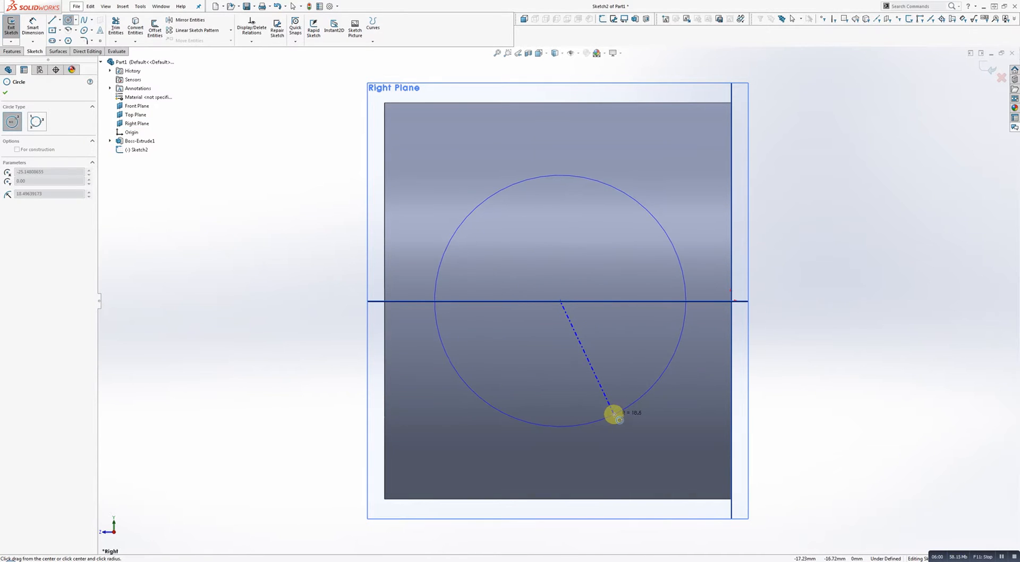
left_click(614, 417)
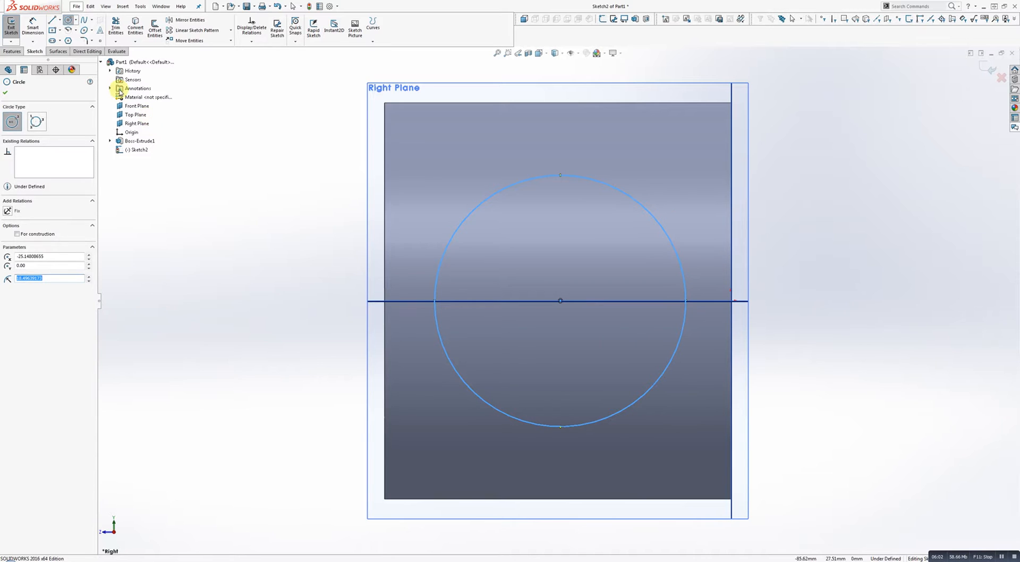
- Dimension the circle's diameter at 40 mm and exit the sketch on the Right Plane
left_click(31, 33)
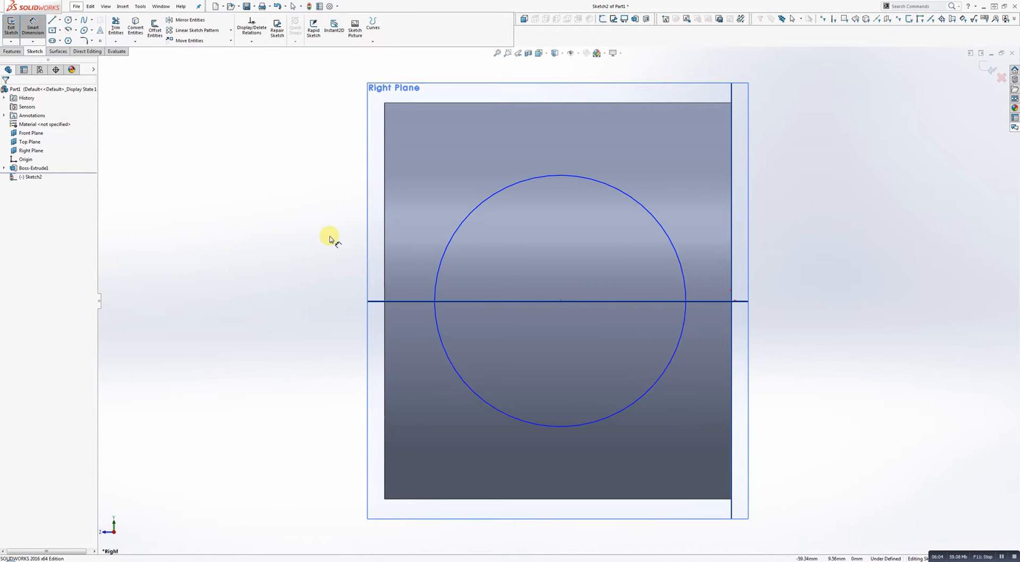
left_click(458, 239)
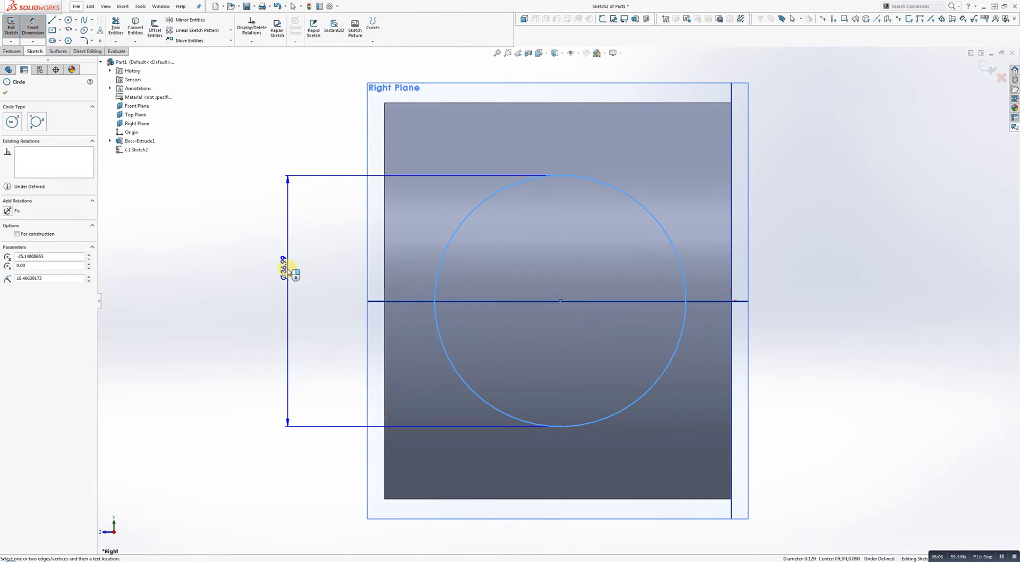
left_click(282, 285)
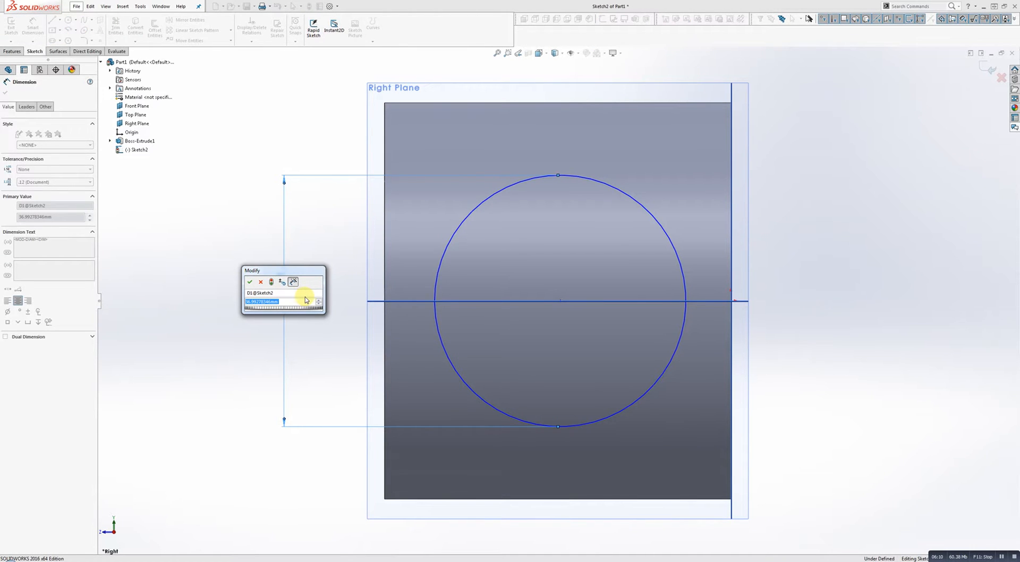
type("40")
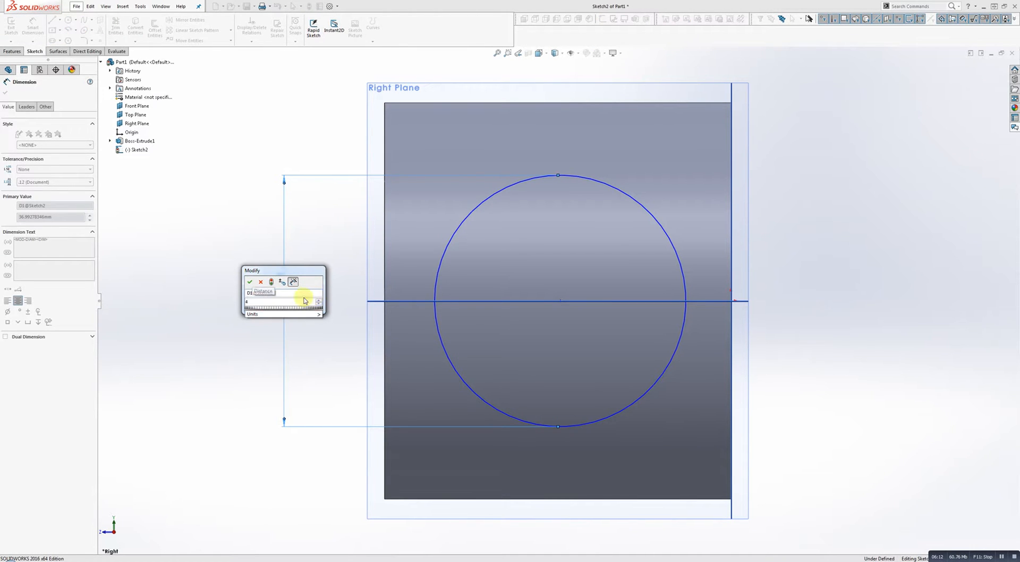
key("Return")
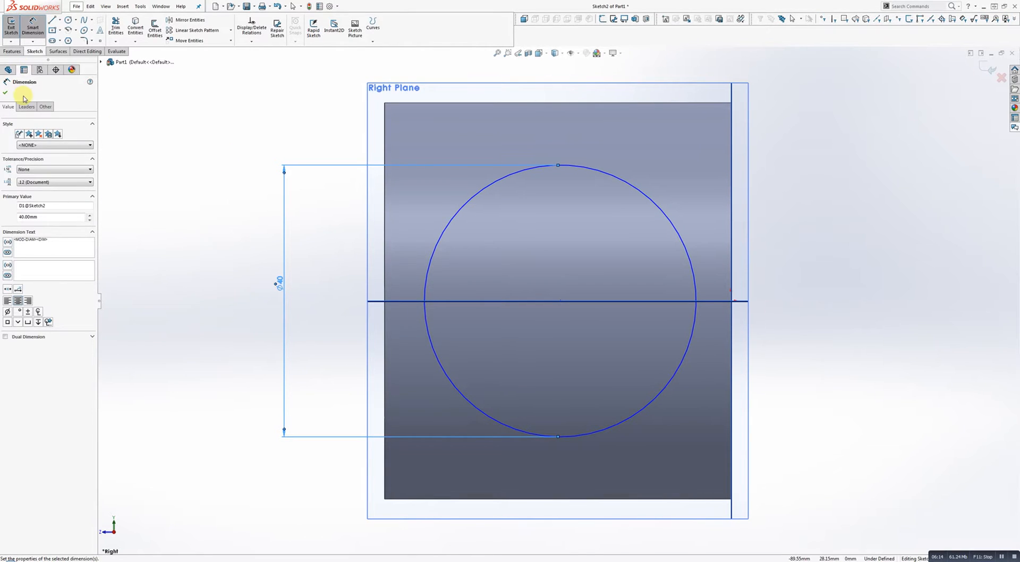
left_click(4, 92)
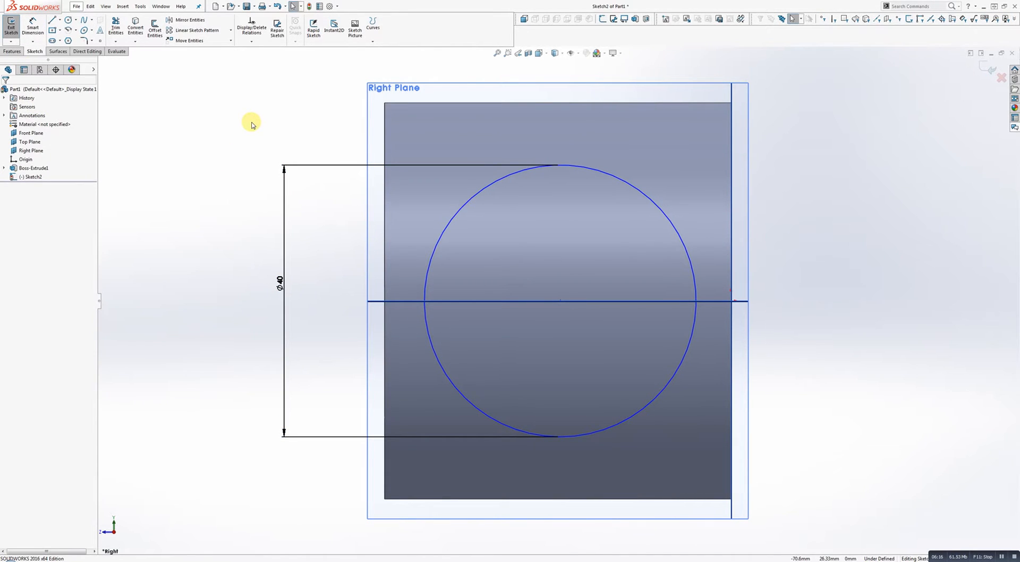
left_click(989, 72)
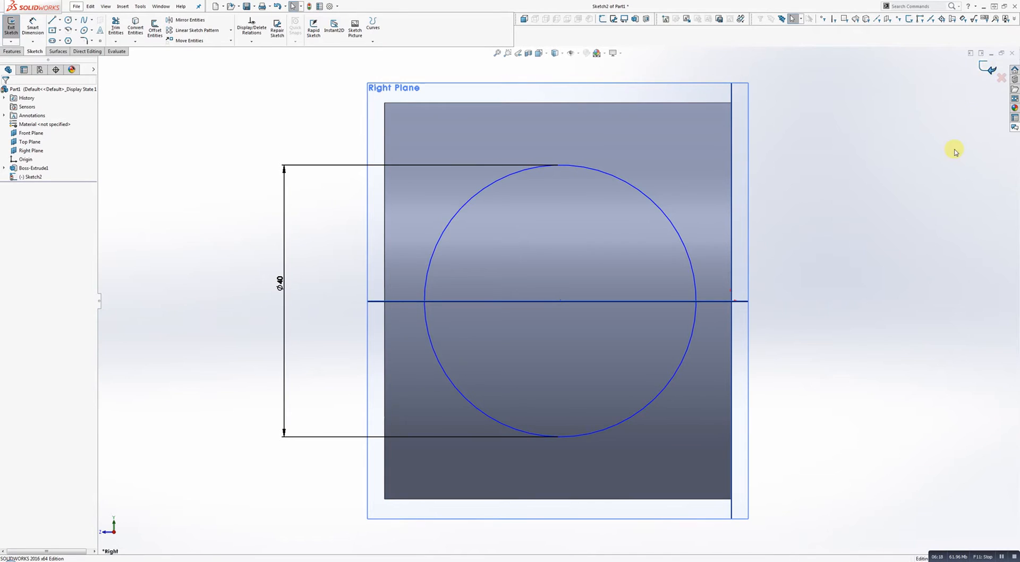
- View the cylinder and circle sketch in the Shaded and Hidden Lines Removed display styles
middle_click_drag(910, 170, 533, 184)
key("f")
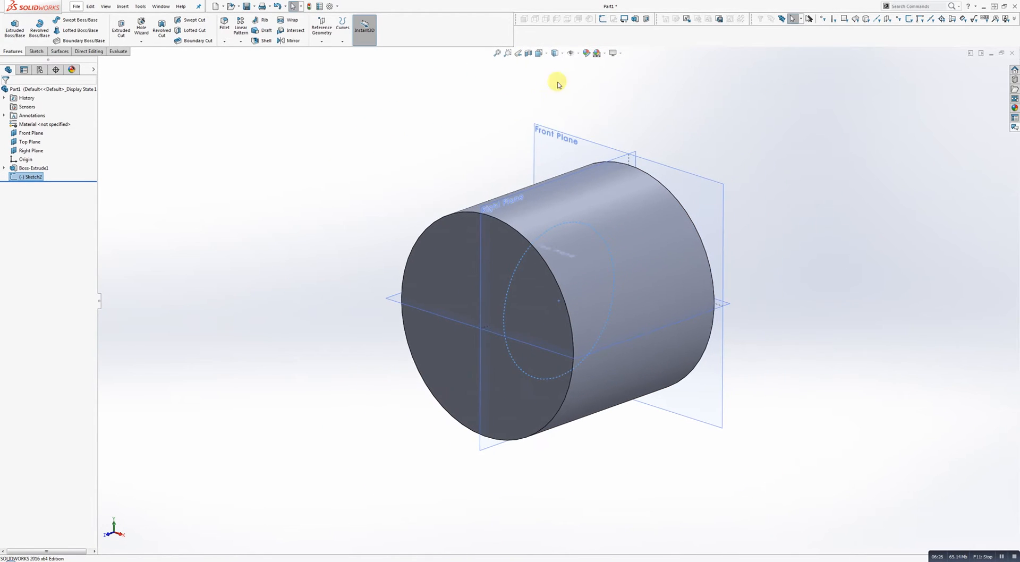
left_click(560, 55)
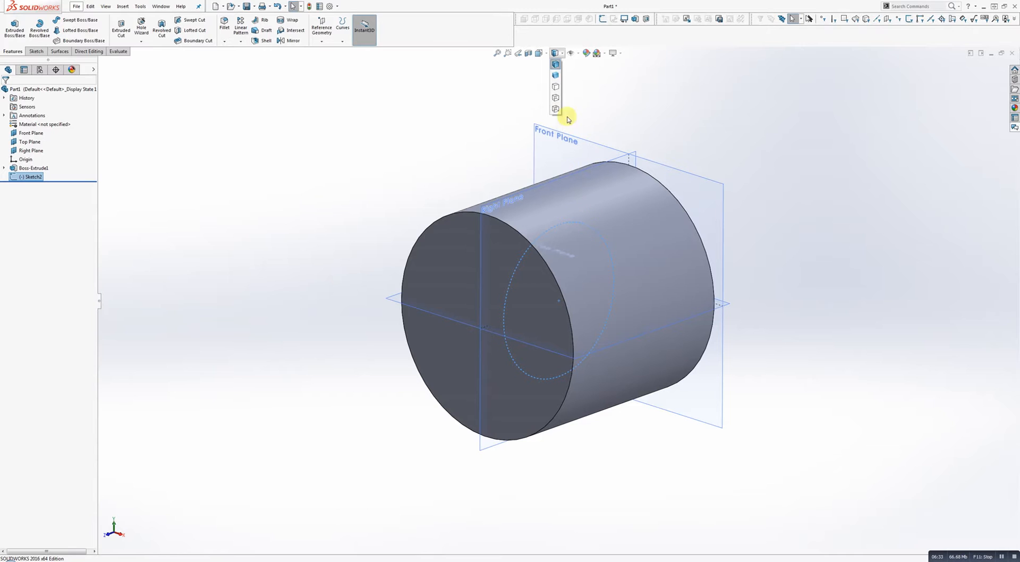
left_click(556, 75)
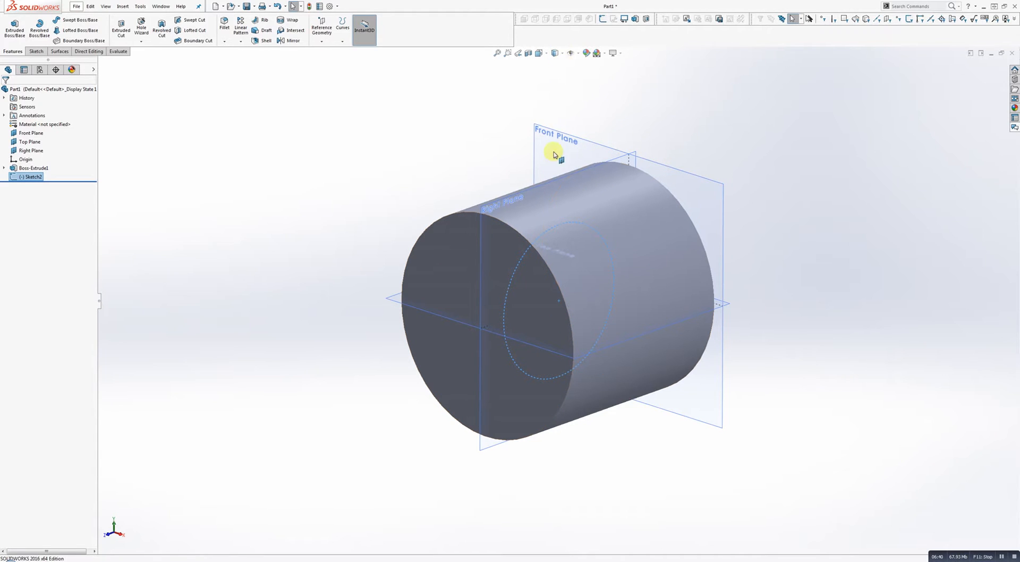
left_click(556, 53)
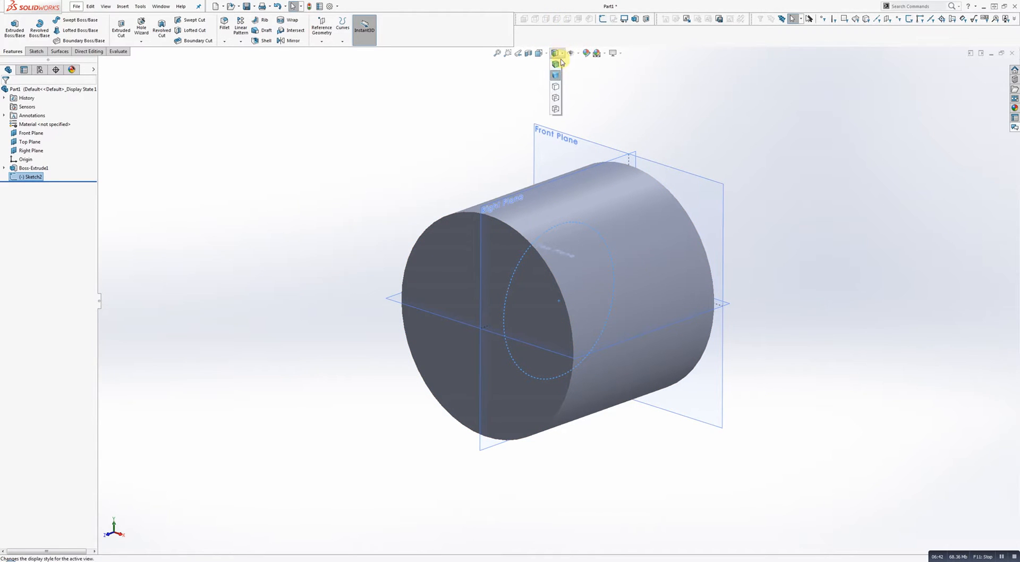
left_click(554, 87)
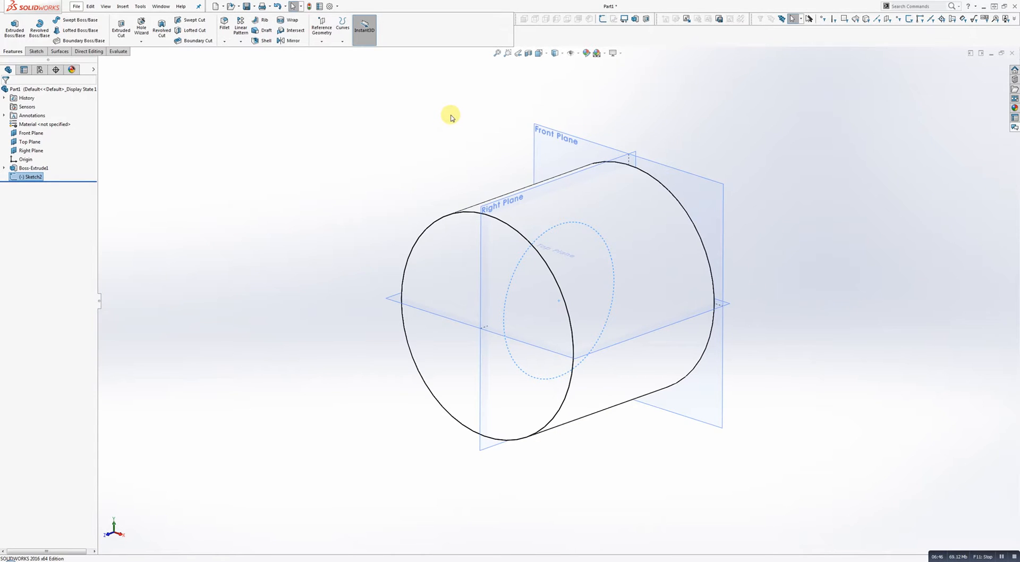
- View the model in Hidden Lines Visible and Wireframe, and return the display to Shaded With Edges
left_click(561, 54)
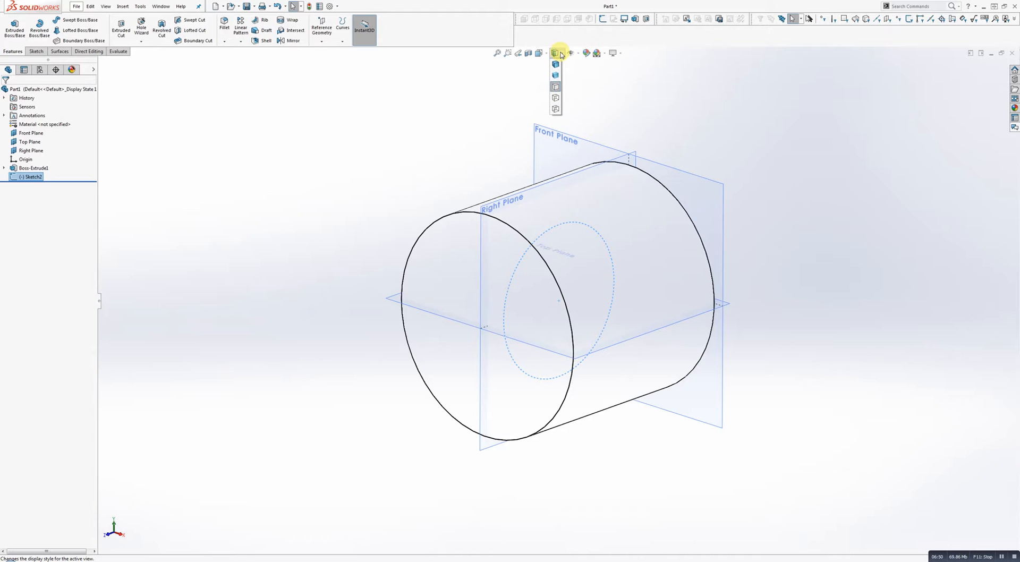
left_click(555, 100)
left_click(438, 153)
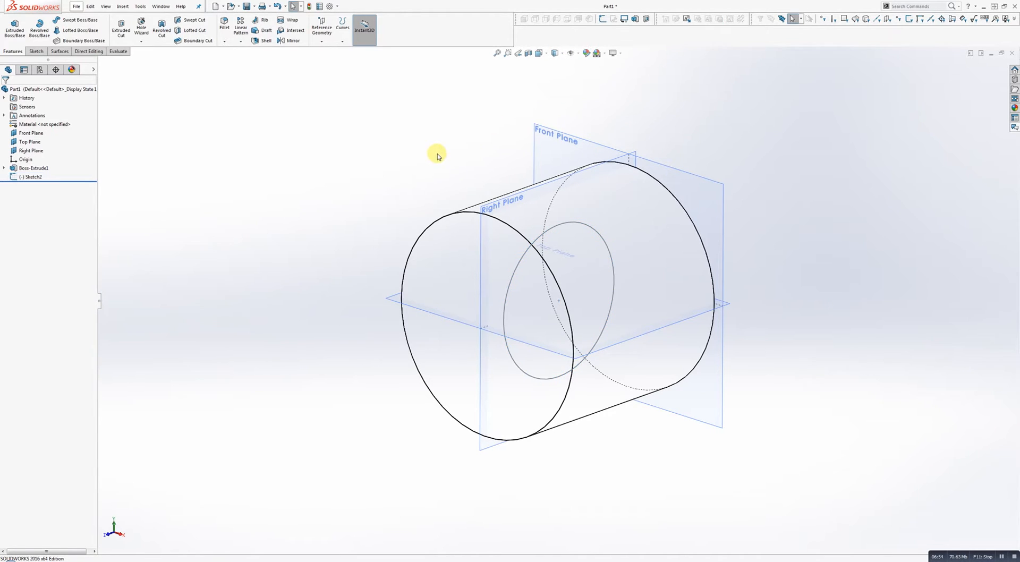
left_click(555, 53)
left_click(556, 110)
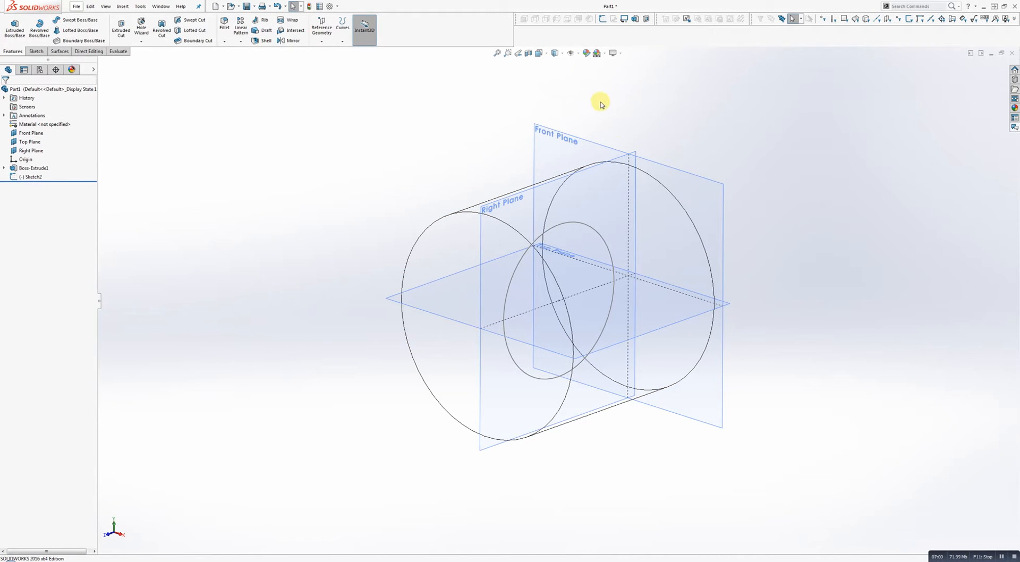
middle_click_drag(645, 126, 642, 153)
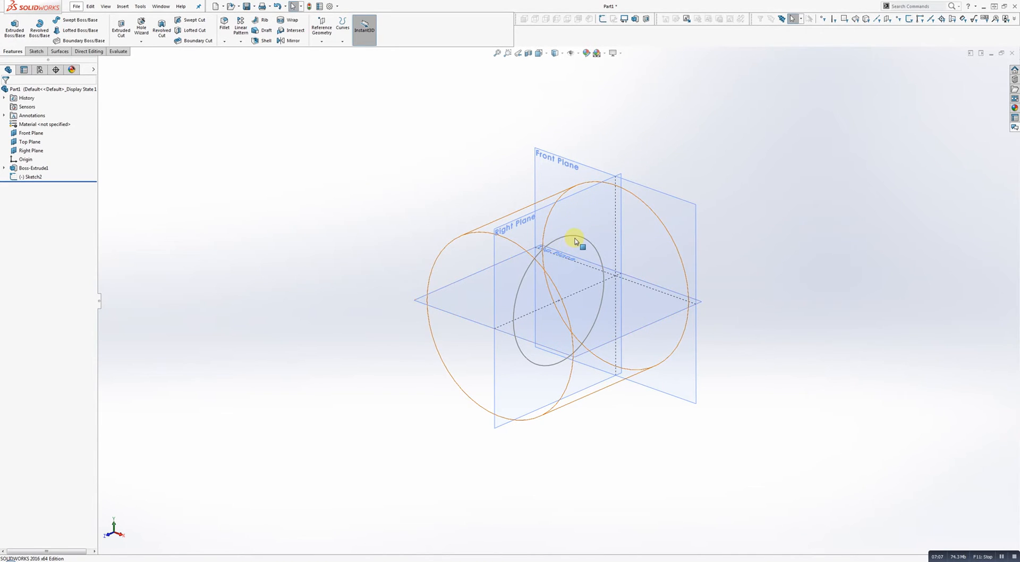
mouse_move(653, 167)
middle_mouse_down()
mouse_move(756, 177)
mouse_move(763, 191)
mouse_move(610, 159)
mouse_move(617, 166)
mouse_move(617, 129)
mouse_move(661, 166)
middle_mouse_up()
left_click(564, 55)
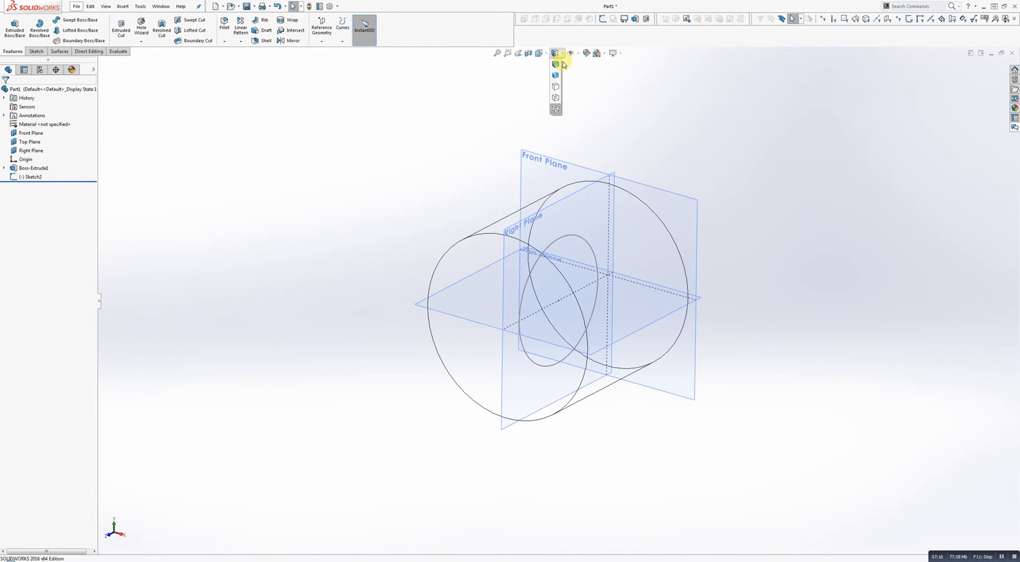
left_click(559, 67)
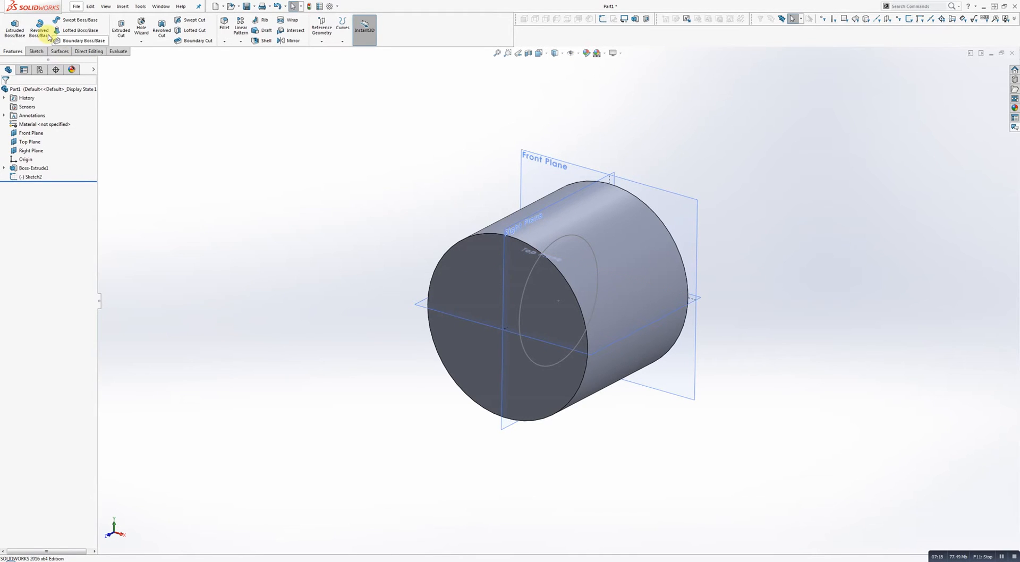
- Start an extruded cut from the circle sketch inside the cylinder, with Mid Plane as the end condition
left_click(122, 33)
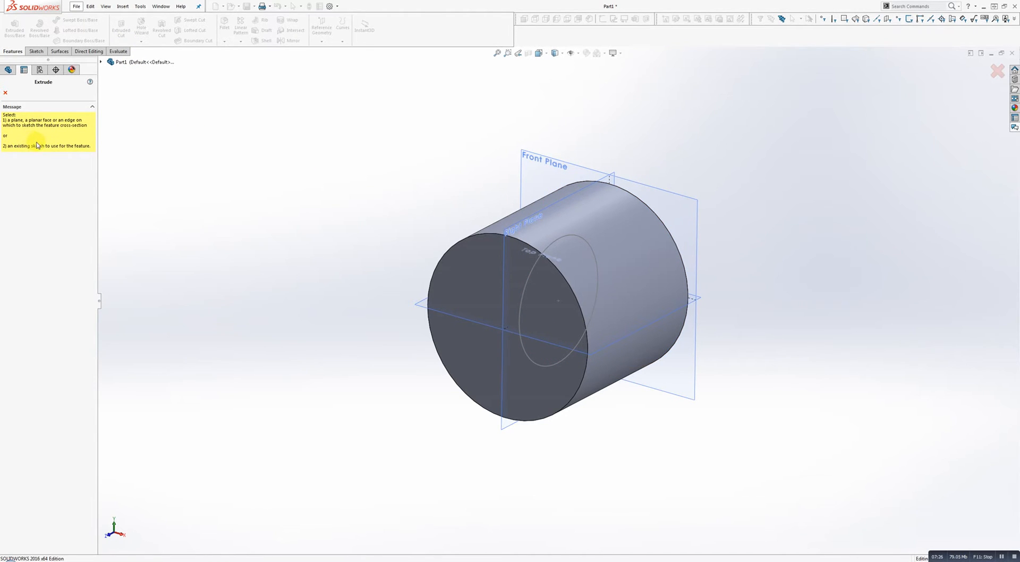
left_click(571, 239)
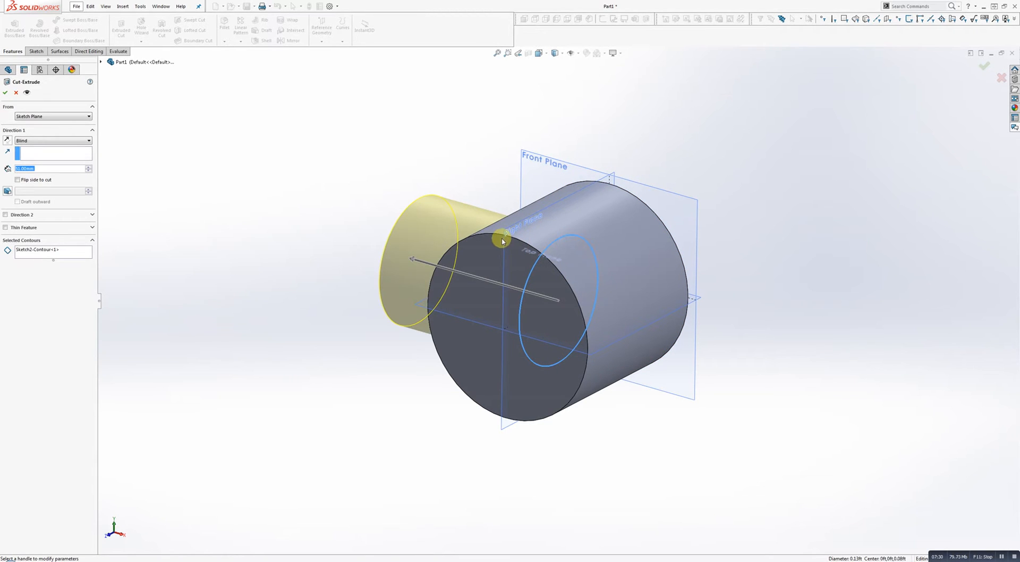
scroll(501, 249, "up", 3)
middle_click_drag(499, 252, 592, 312)
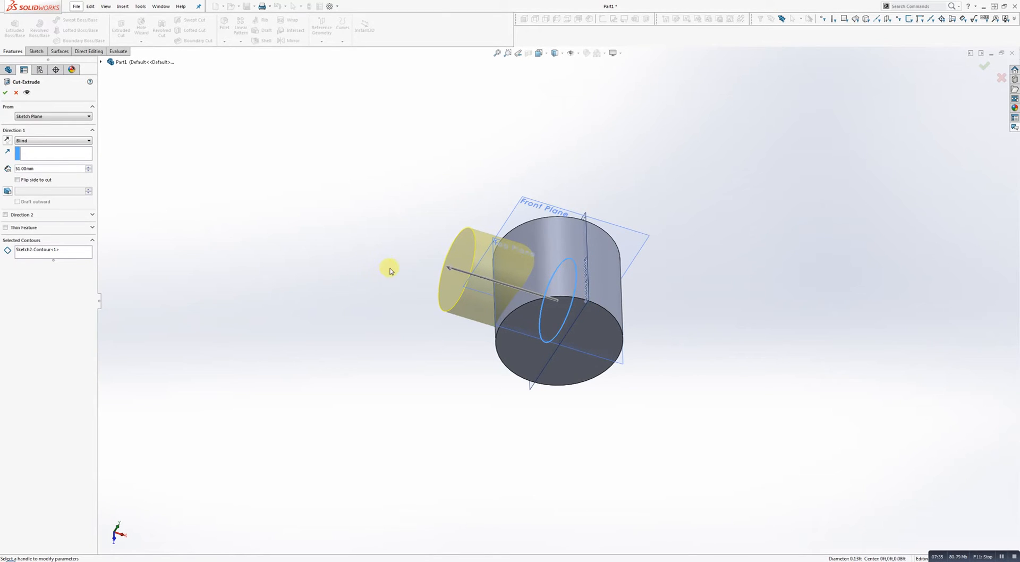
middle_click_drag(402, 272, 395, 297)
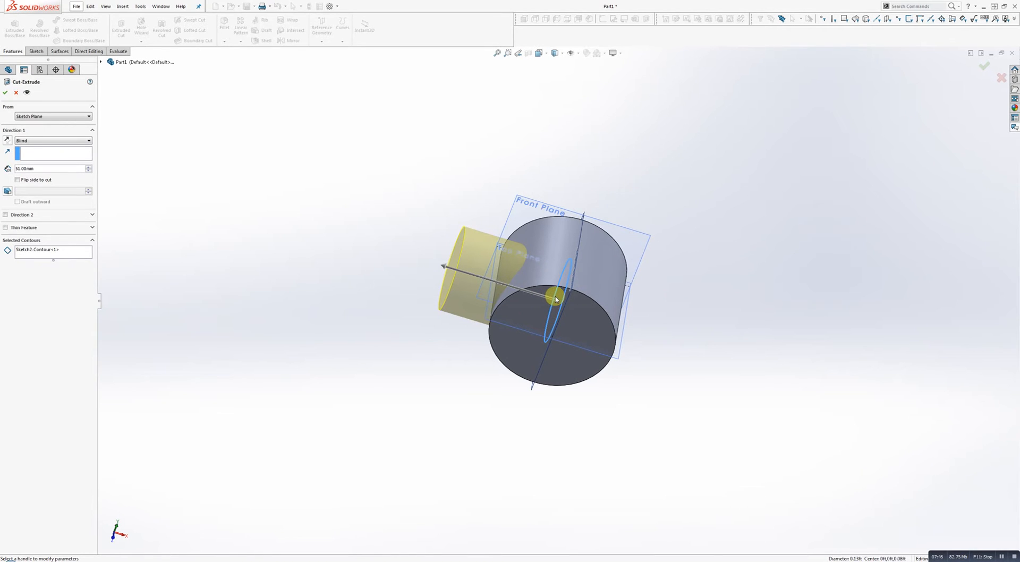
middle_click_drag(715, 330, 637, 321)
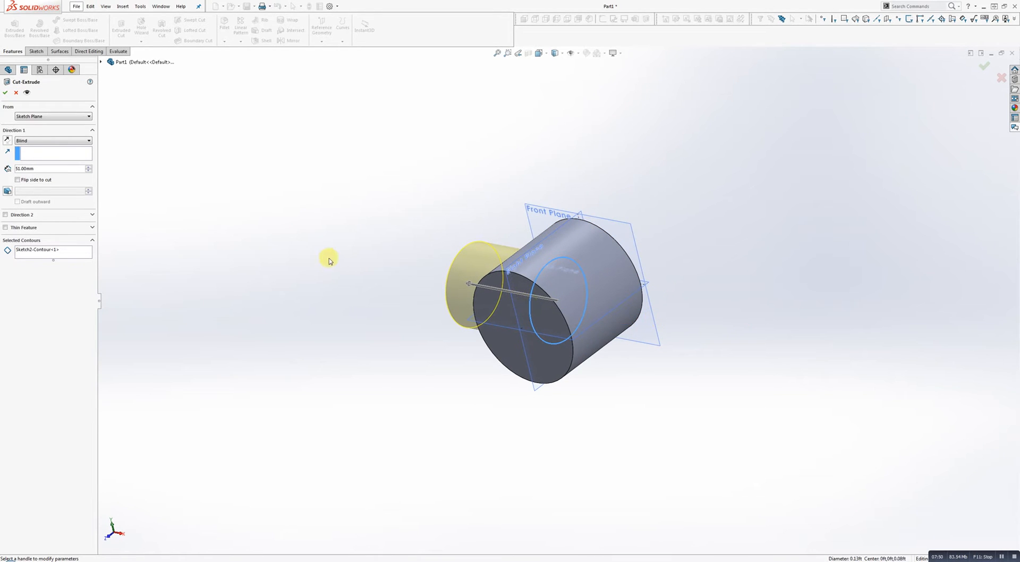
middle_click_drag(329, 261, 339, 268)
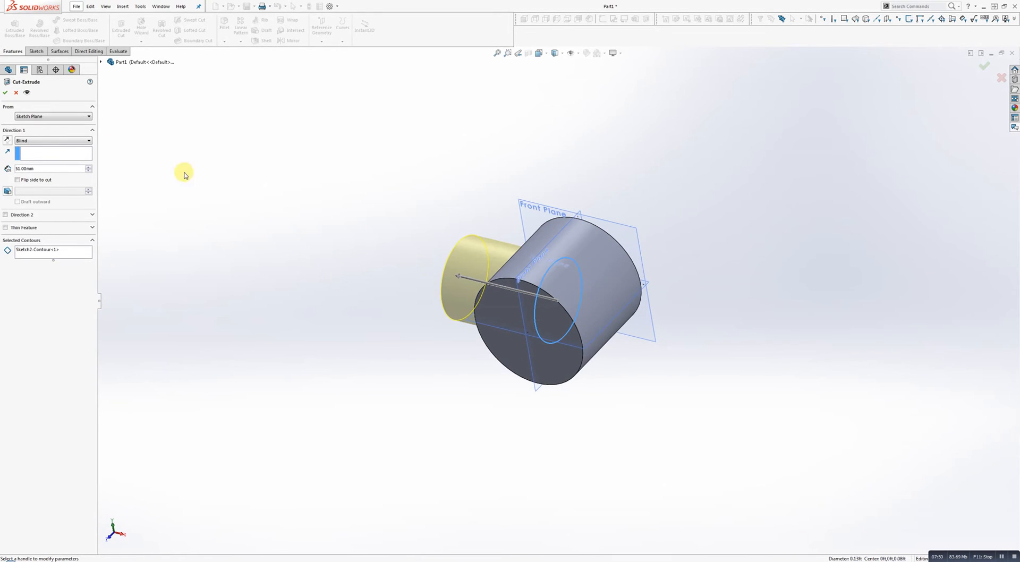
left_click(34, 141)
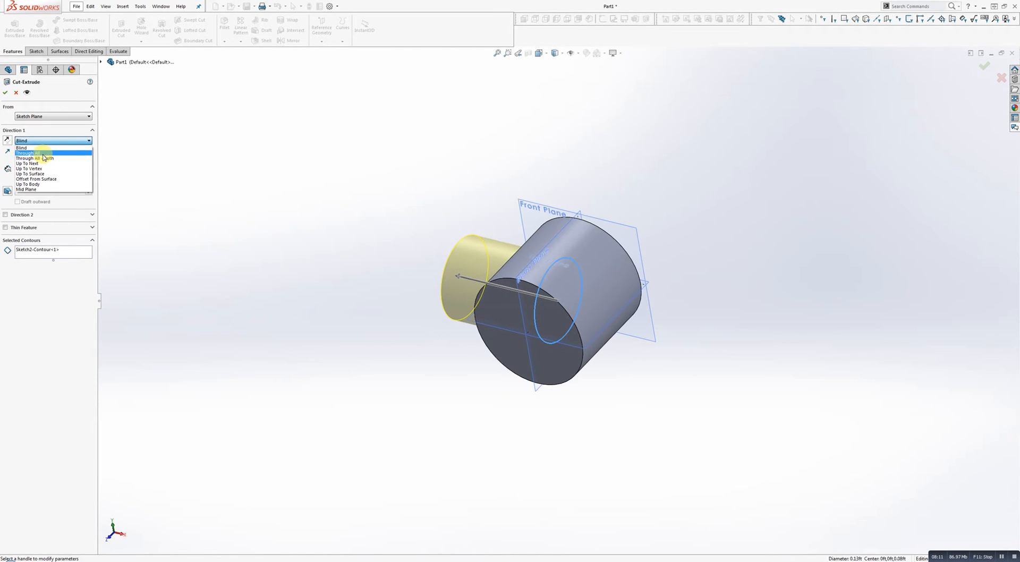
left_click(27, 190)
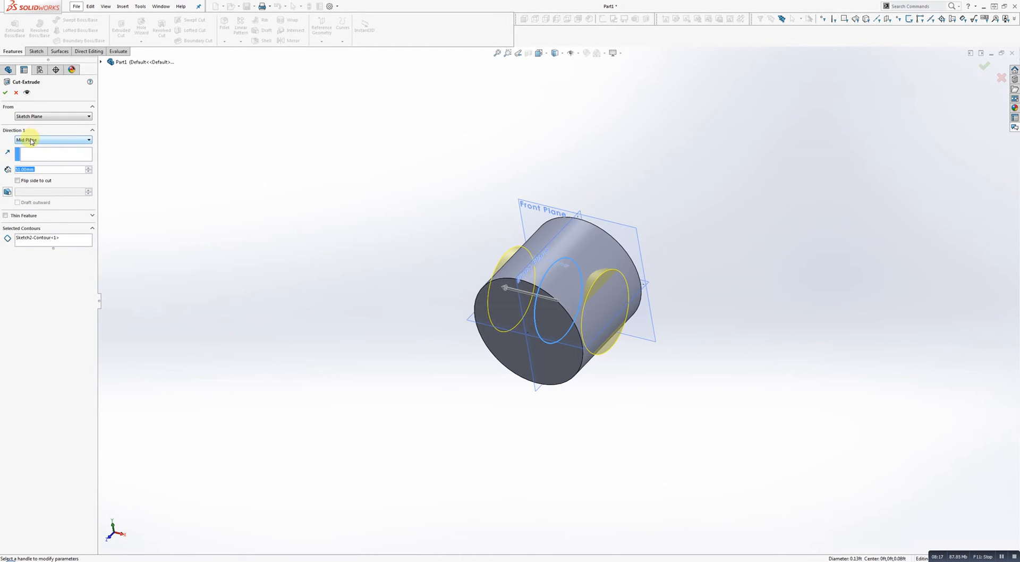
- Extend the mid-plane cut to a total depth of 116 mm, past both sides of the cylinder, and complete it
middle_click_drag(364, 257, 378, 260)
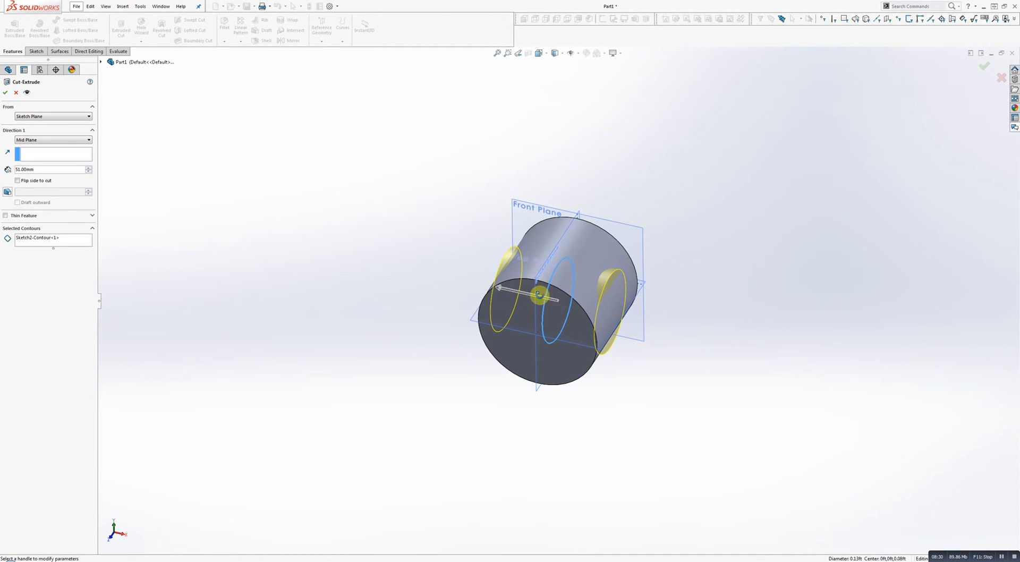
middle_click_drag(537, 291, 582, 311)
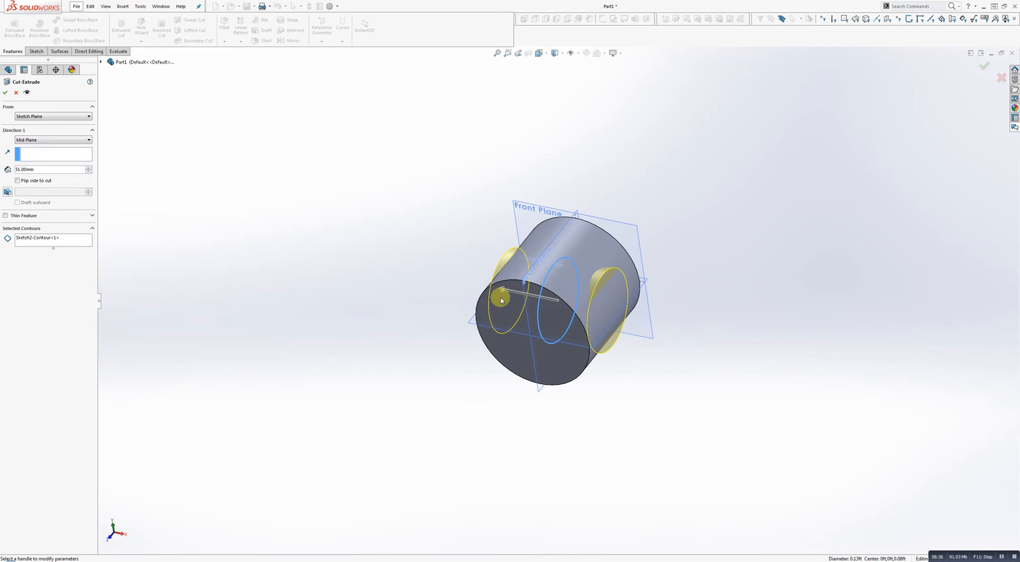
left_click_drag(502, 290, 438, 289)
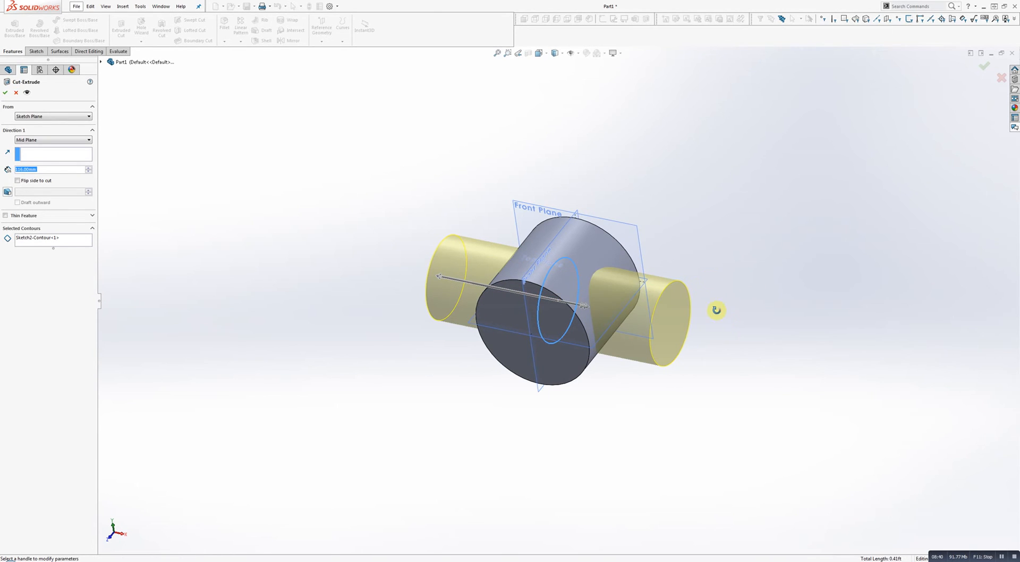
mouse_move(716, 311)
middle_mouse_down()
mouse_move(716, 205)
mouse_move(742, 275)
mouse_move(824, 330)
mouse_move(747, 301)
mouse_move(715, 317)
mouse_move(717, 334)
mouse_move(746, 313)
middle_mouse_up()
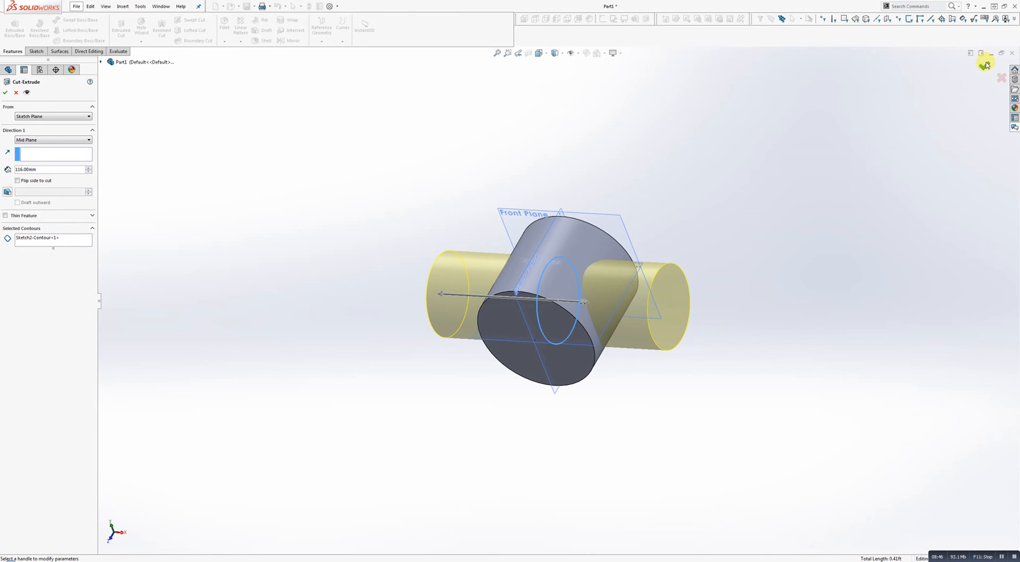
key("Return")
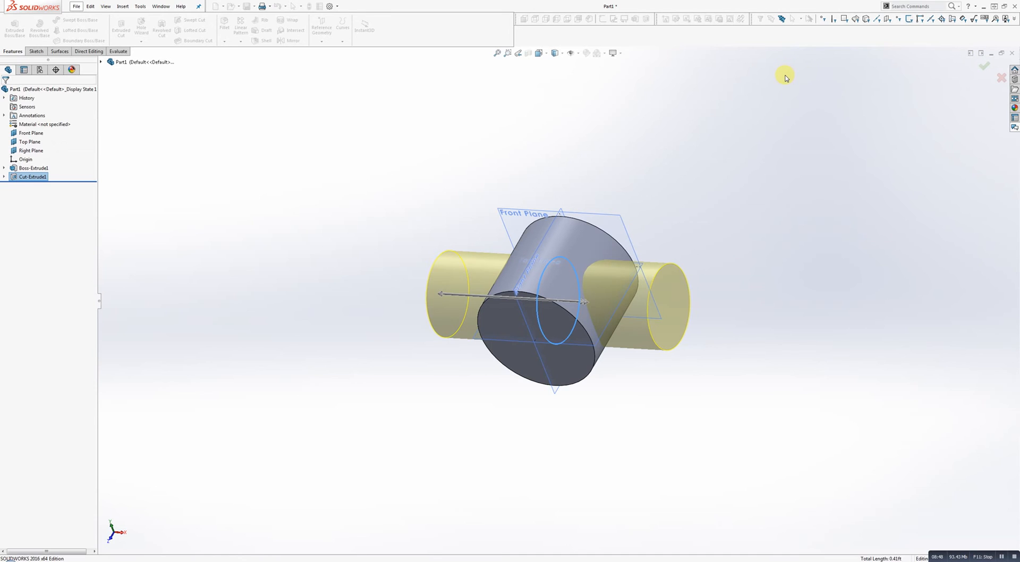
- Sketch a circle of about 22.3 mm radius on the Front Plane, centred on the origin within the cylinder's end face
middle_click_drag(706, 242, 610, 234)
right_click(574, 234)
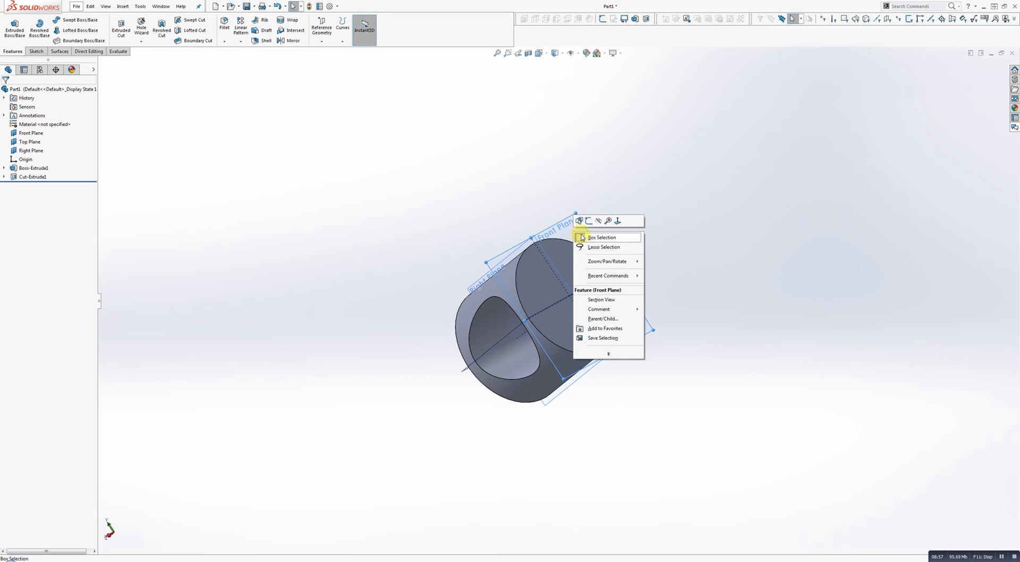
left_click(590, 224)
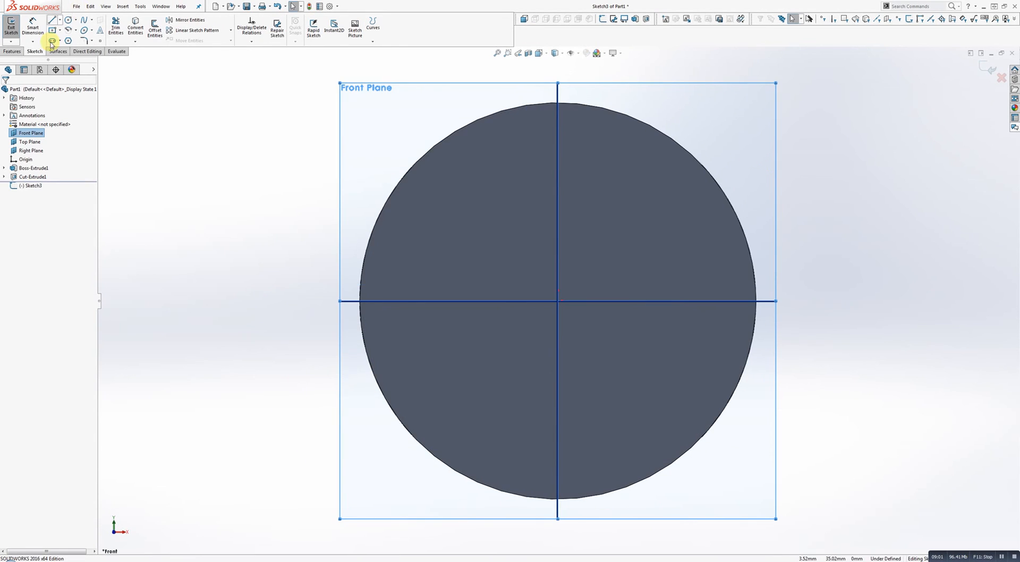
left_click(68, 21)
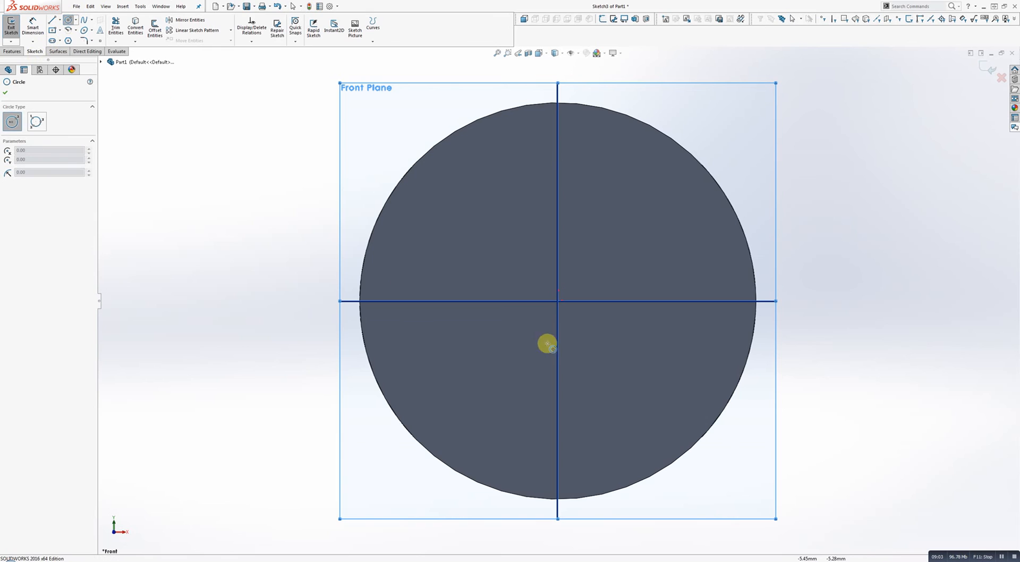
left_click(557, 302)
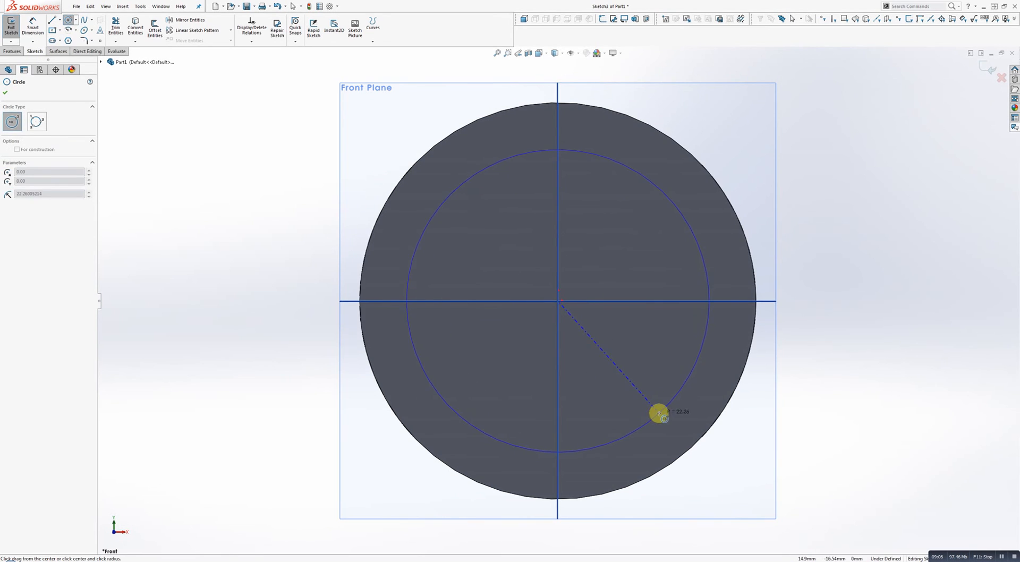
left_click(661, 412)
right_click(827, 343)
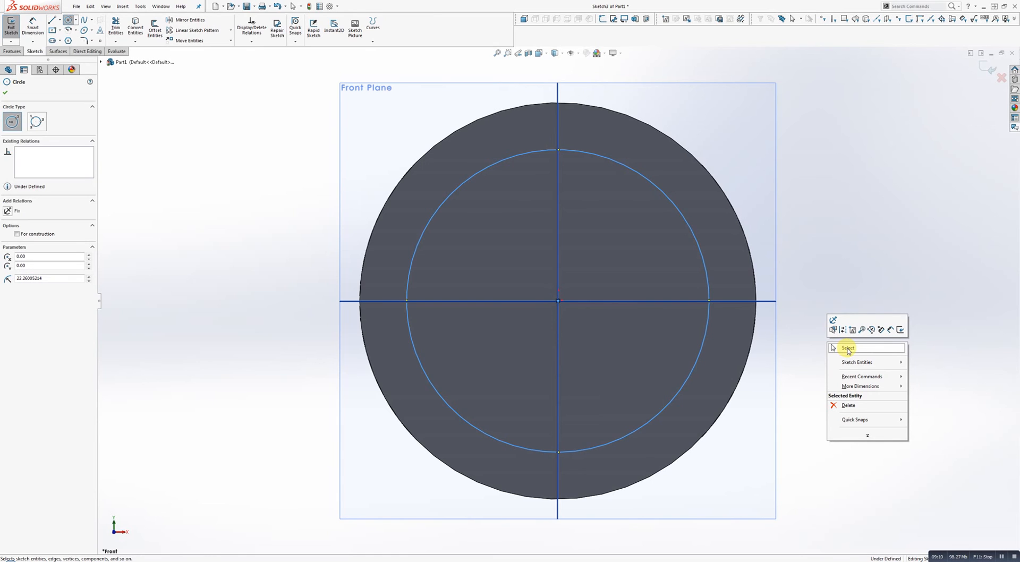
left_click(848, 348)
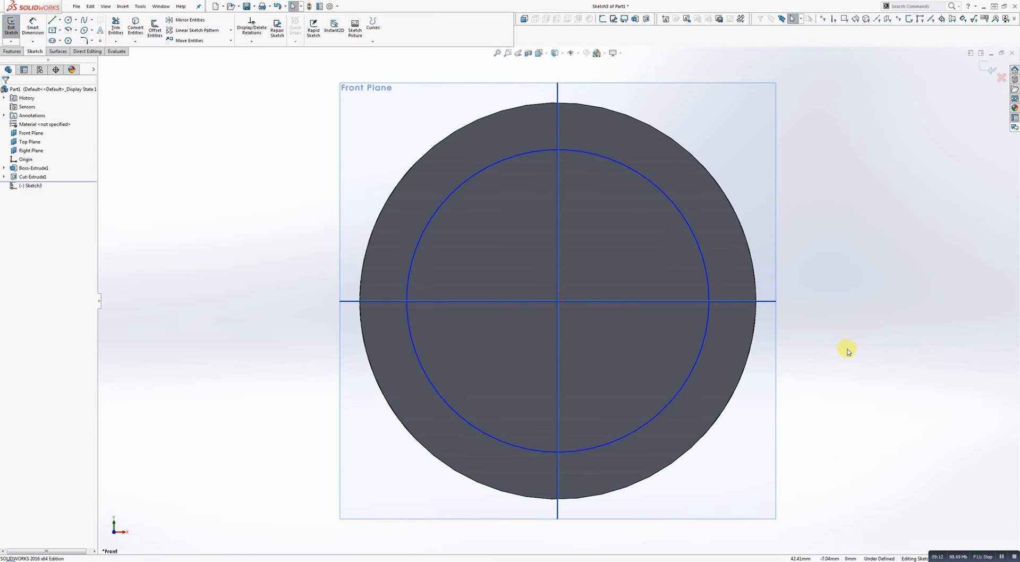
- Cut the Front Plane circle lengthwise through the cylinder with an extruded cut, using Mid Plane at a 116 mm total depth
middle_click_drag(791, 163, 455, 267)
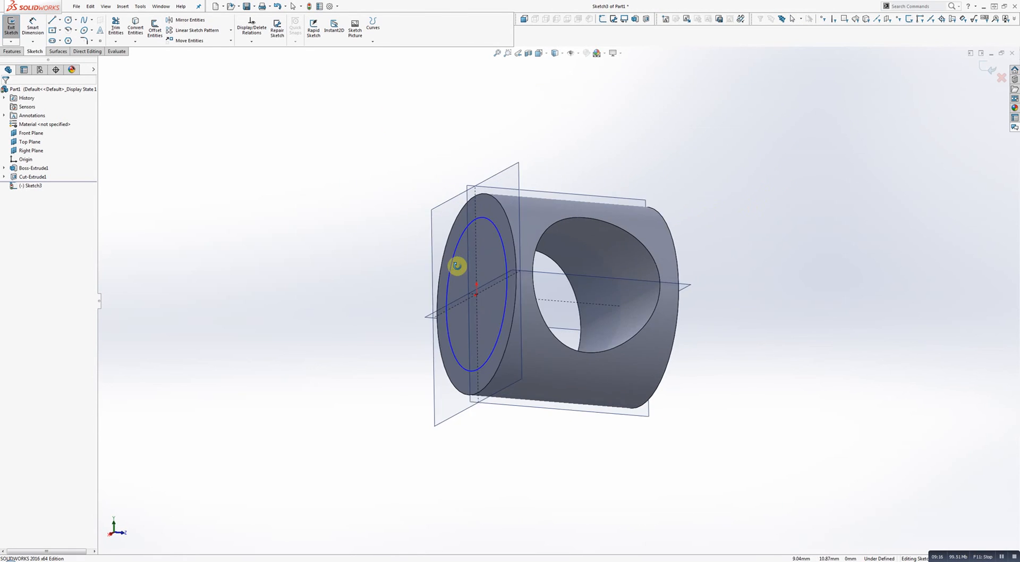
left_click(13, 51)
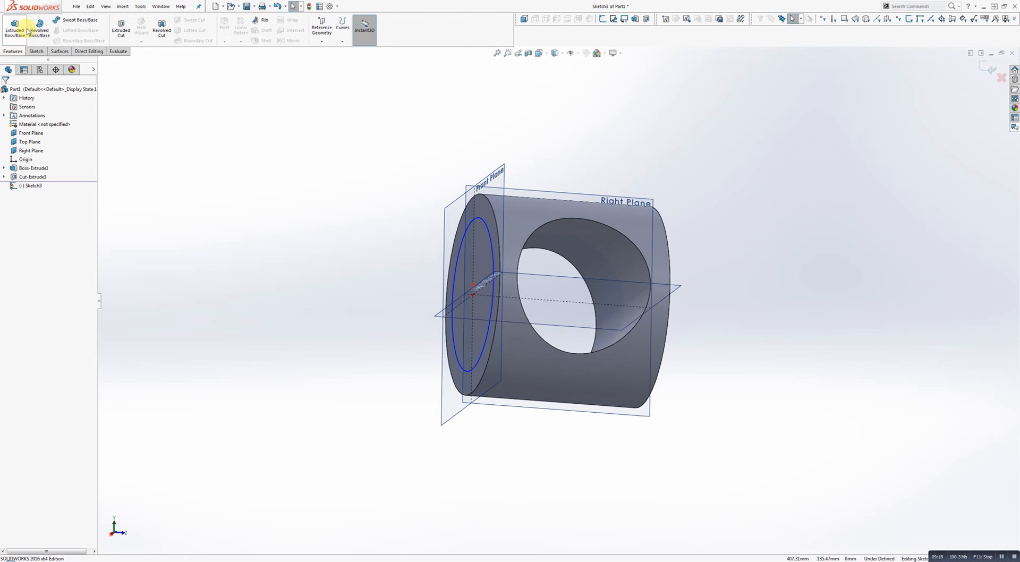
left_click(121, 28)
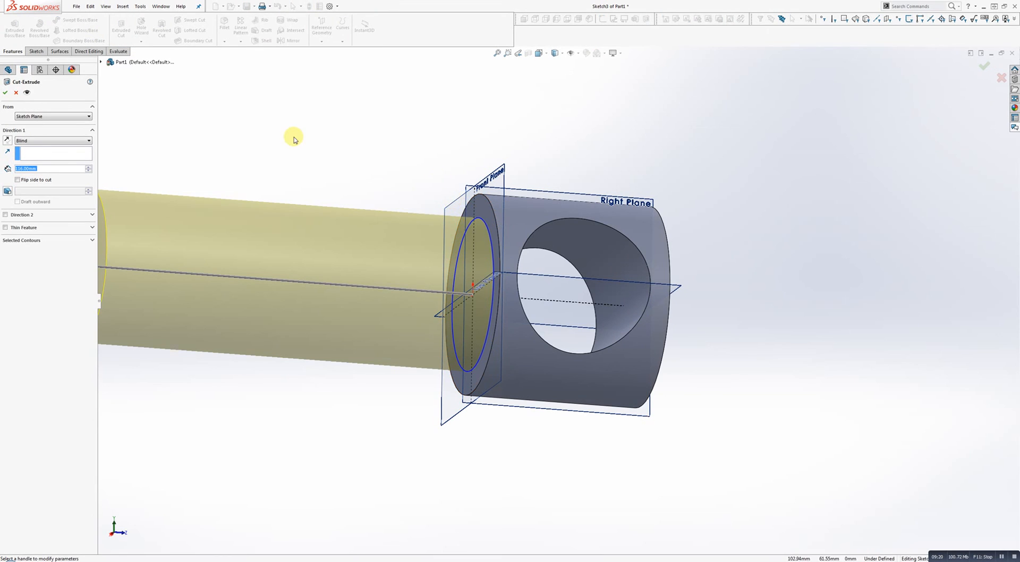
left_click(54, 141)
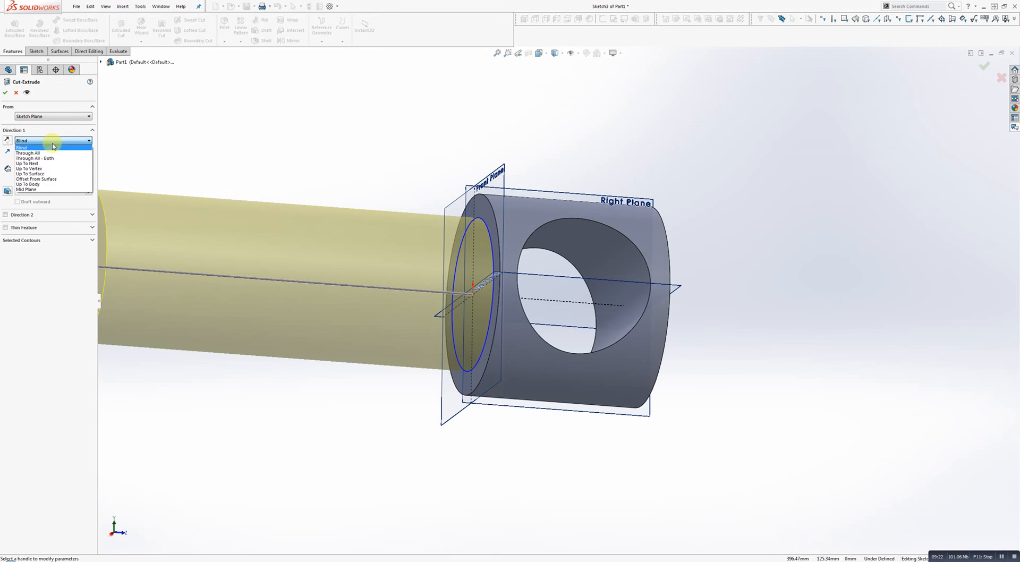
left_click(110, 195)
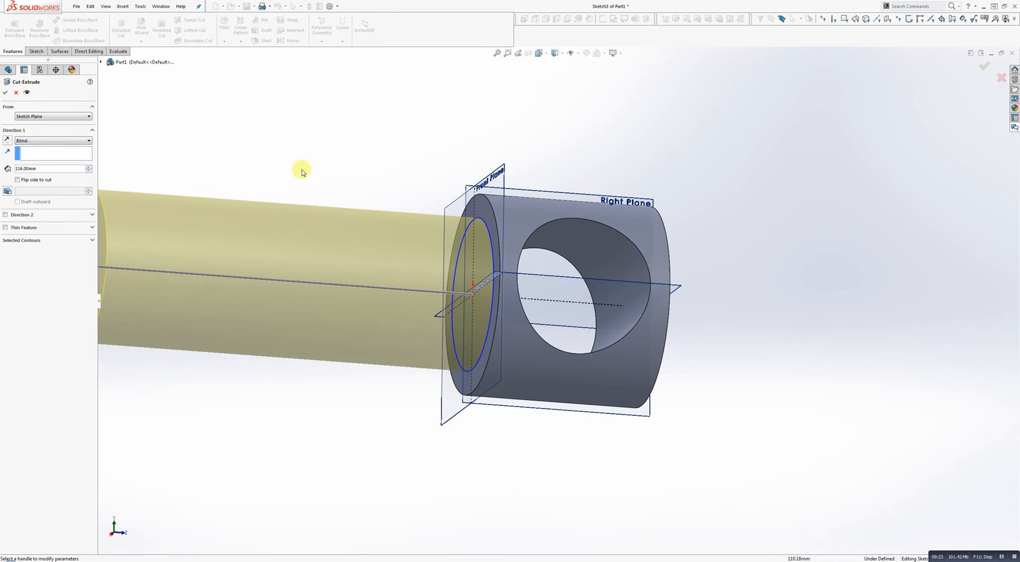
left_click(41, 142)
left_click(26, 187)
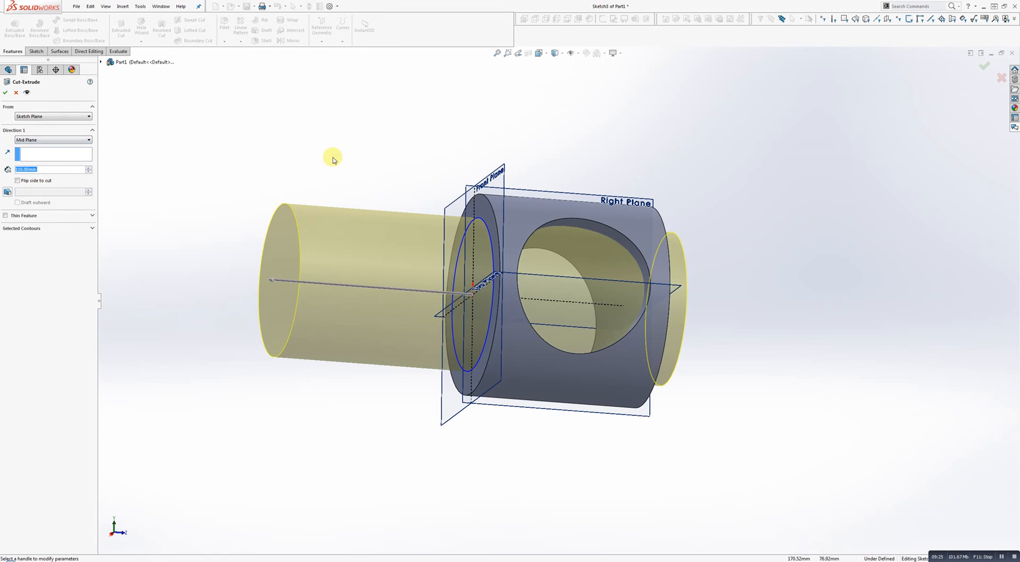
middle_click_drag(307, 159, 505, 251)
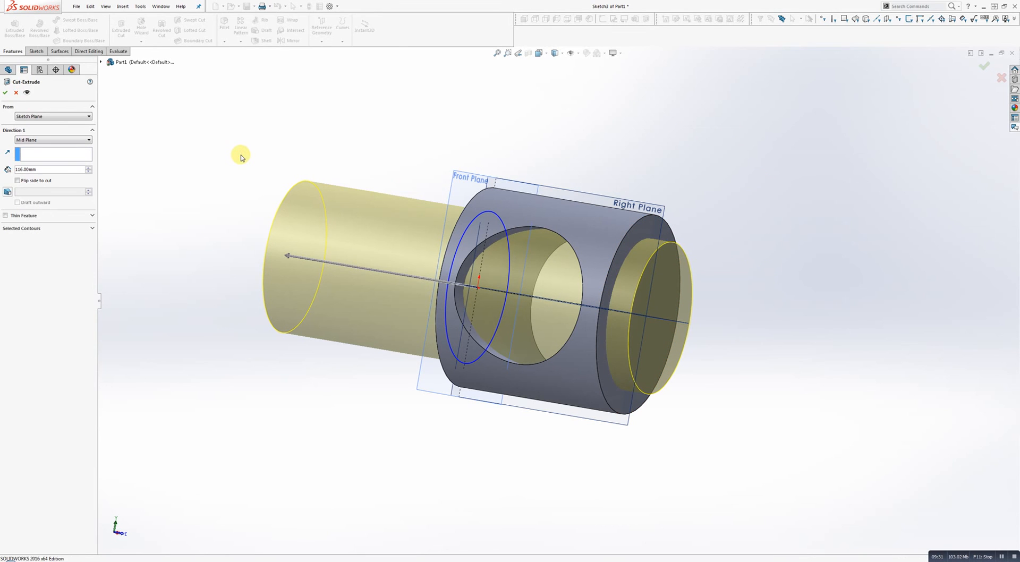
key("Return")
- Hide the Front, Top and Right planes so only the hollowed cylinder is displayed
middle_click_drag(713, 216, 657, 178)
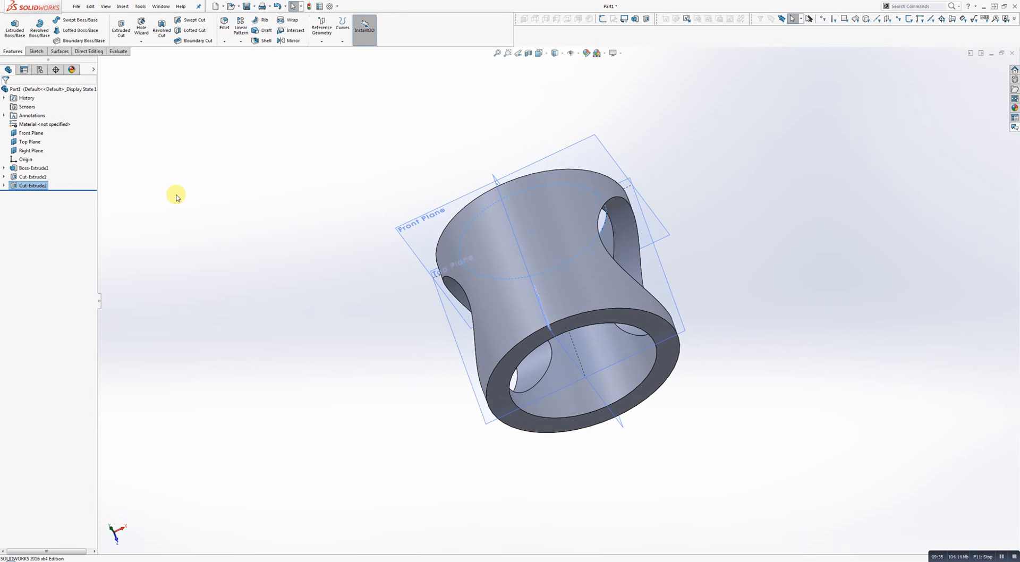
middle_click_drag(465, 233, 501, 144)
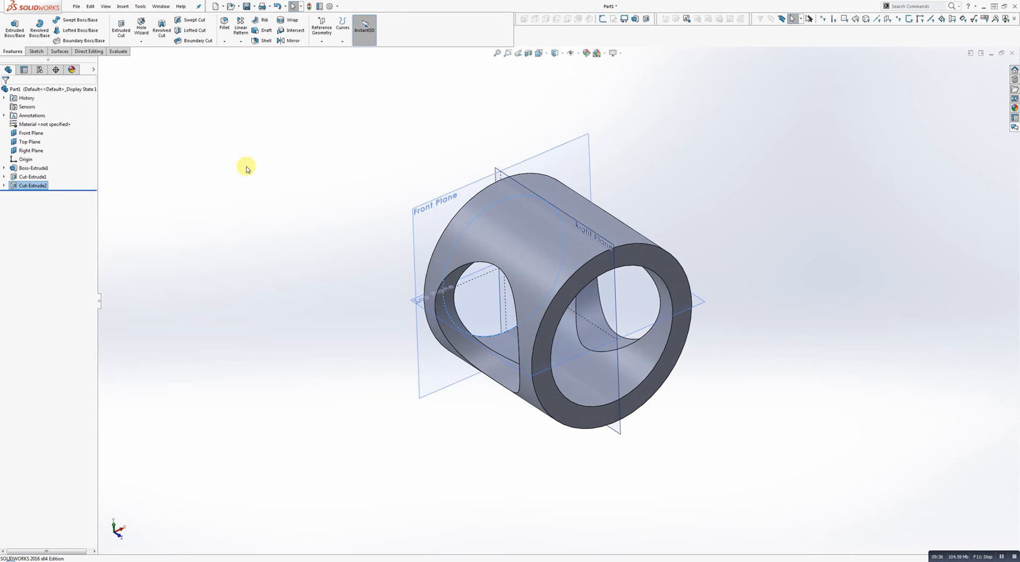
left_click(32, 134)
left_click(36, 152, "shift")
right_click(34, 149)
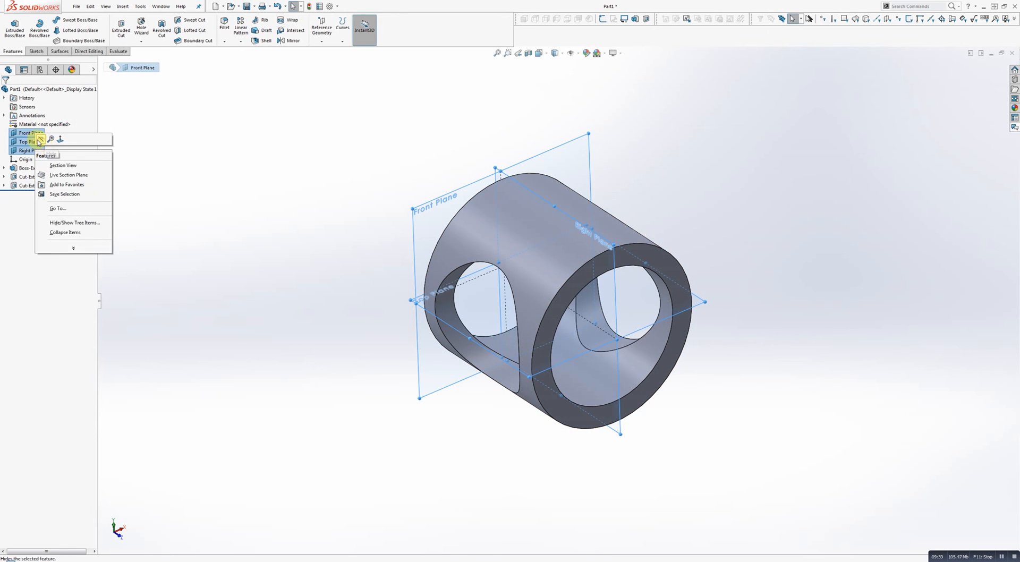
left_click(44, 142)
middle_click_drag(379, 219, 398, 295)
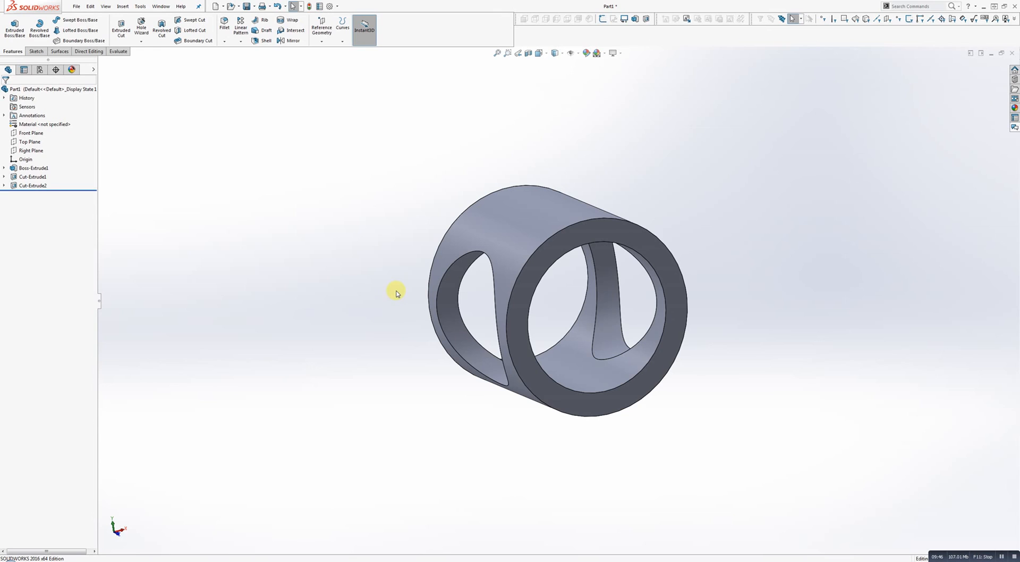